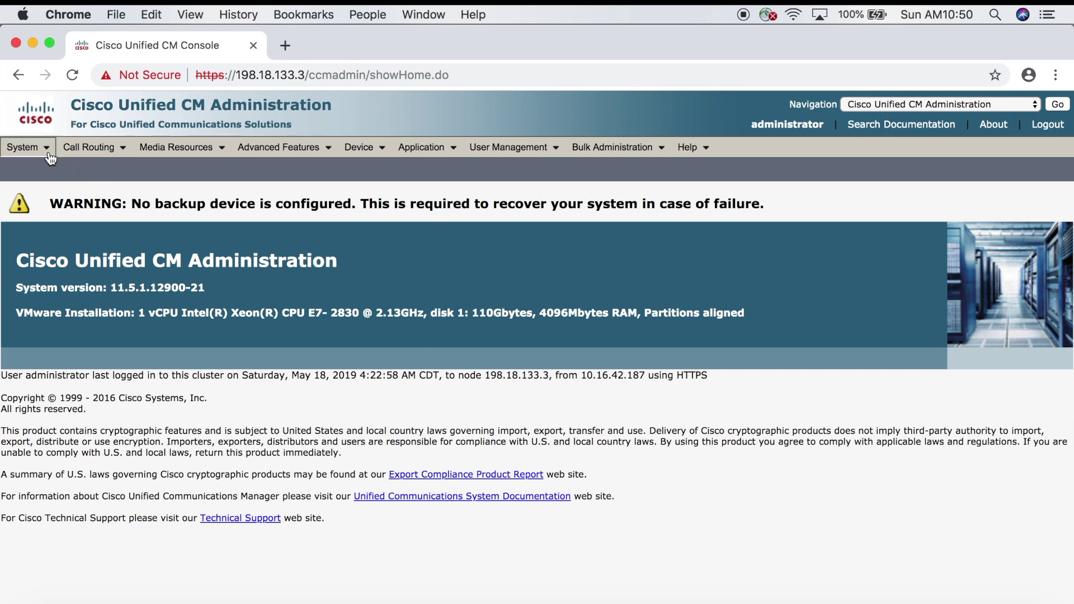
# Step: From System > Device Pool, add a new device pool and scroll through its blank configuration fields
pyautogui.moveTo(26, 147)
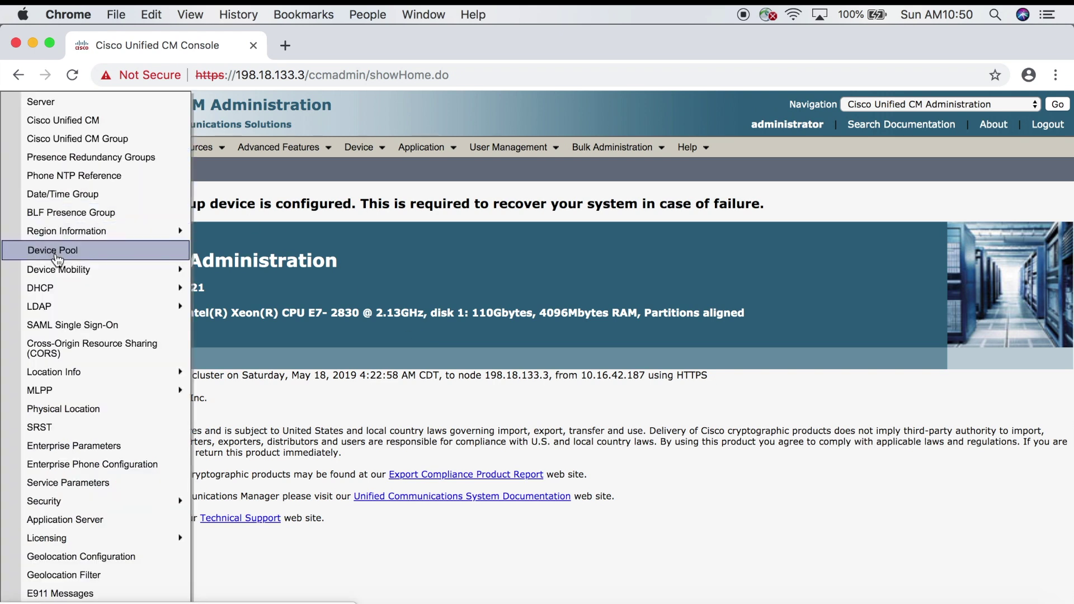
pyautogui.click(56, 257)
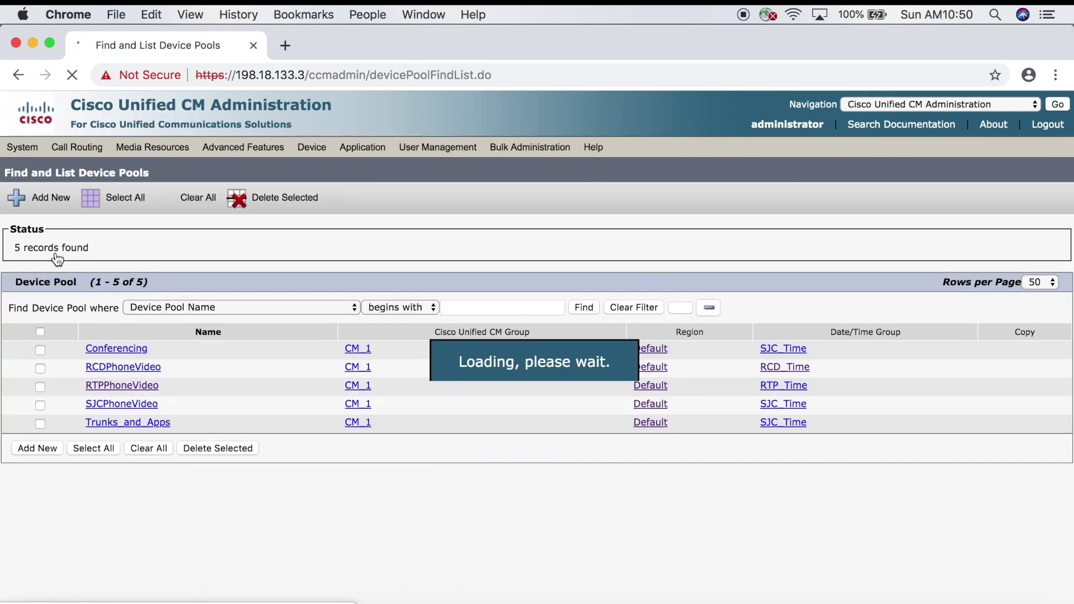
pyautogui.click(50, 200)
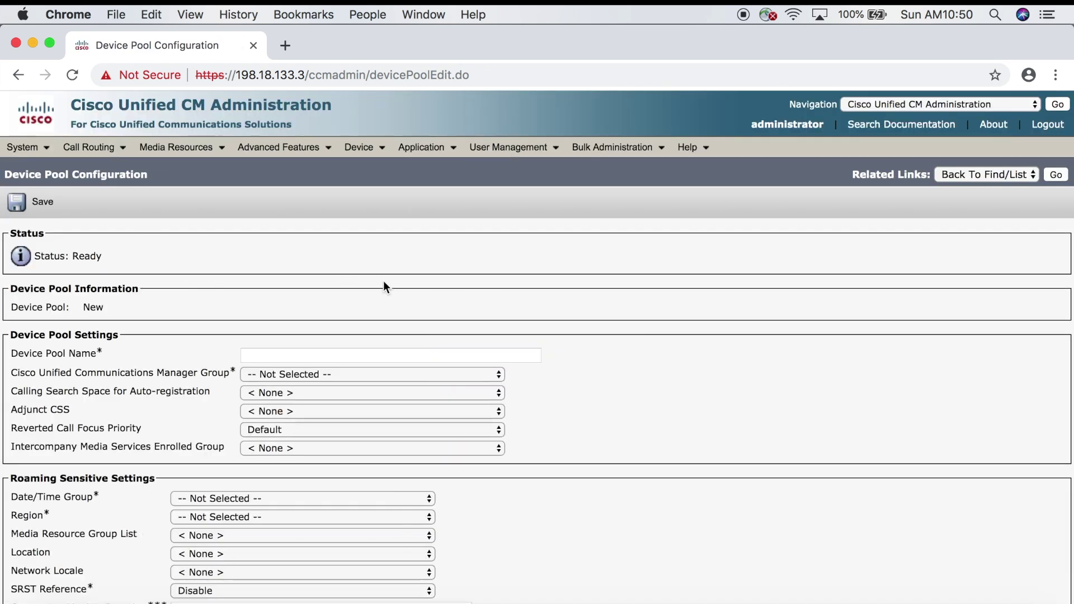
pyautogui.scroll(-5, 416, 296)
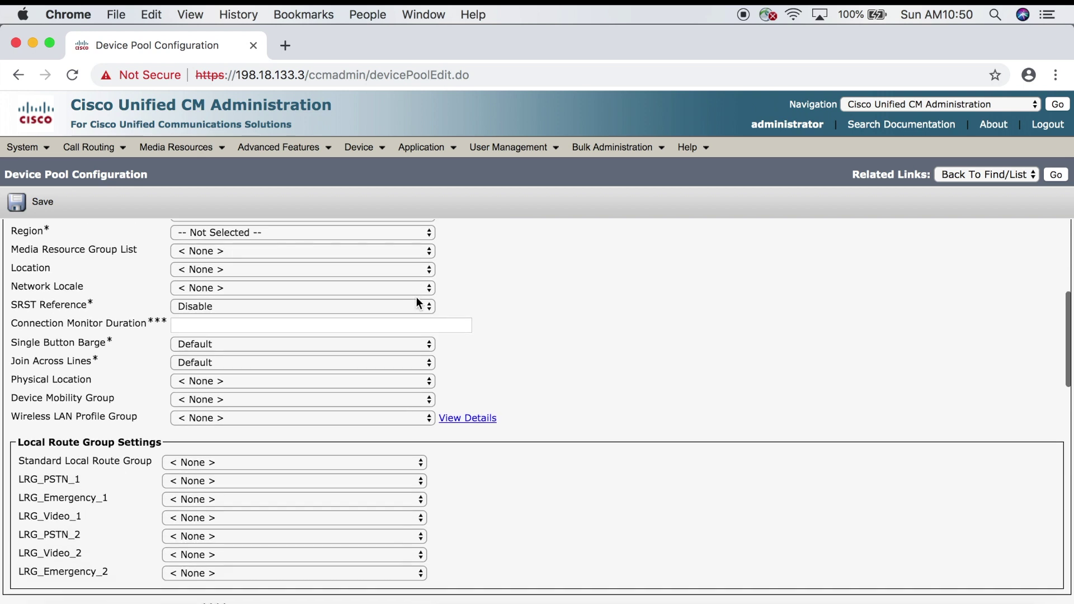
pyautogui.scroll(-5, 417, 302)
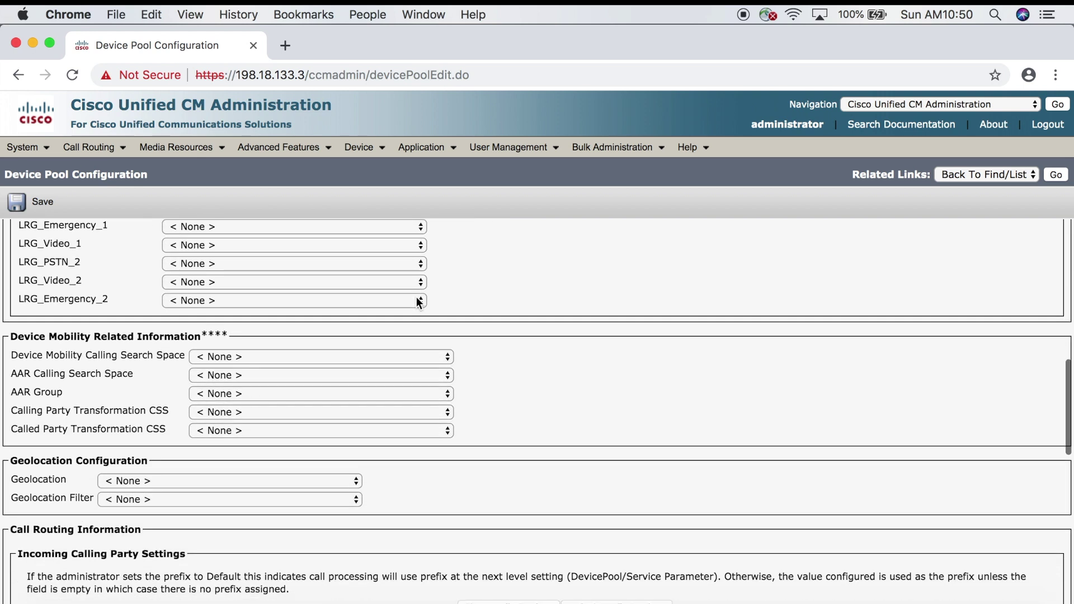
pyautogui.scroll(-5, 416, 297)
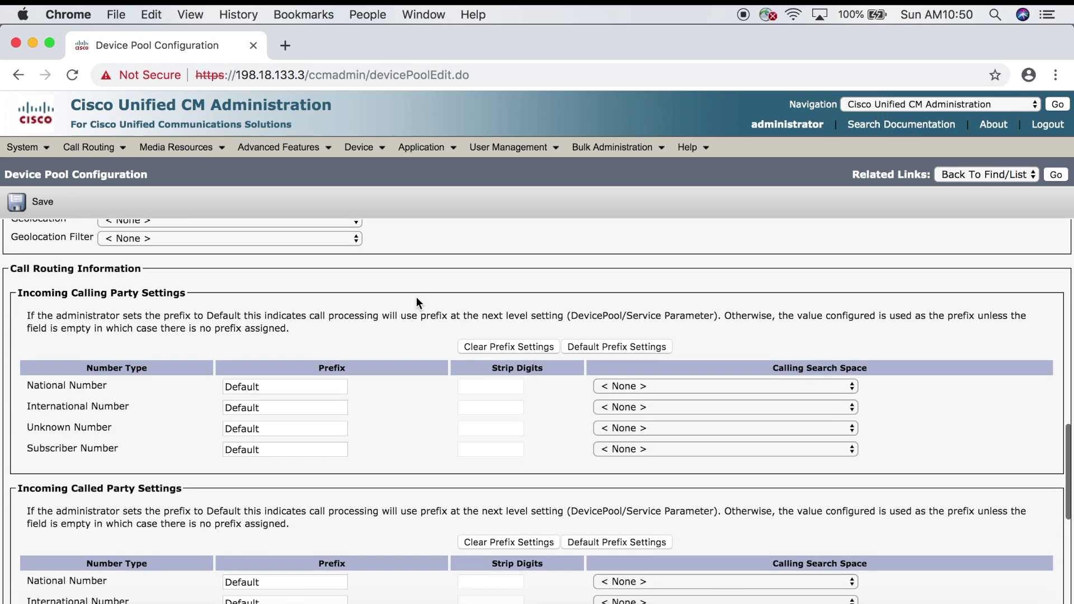
pyautogui.scroll(-7, 417, 302)
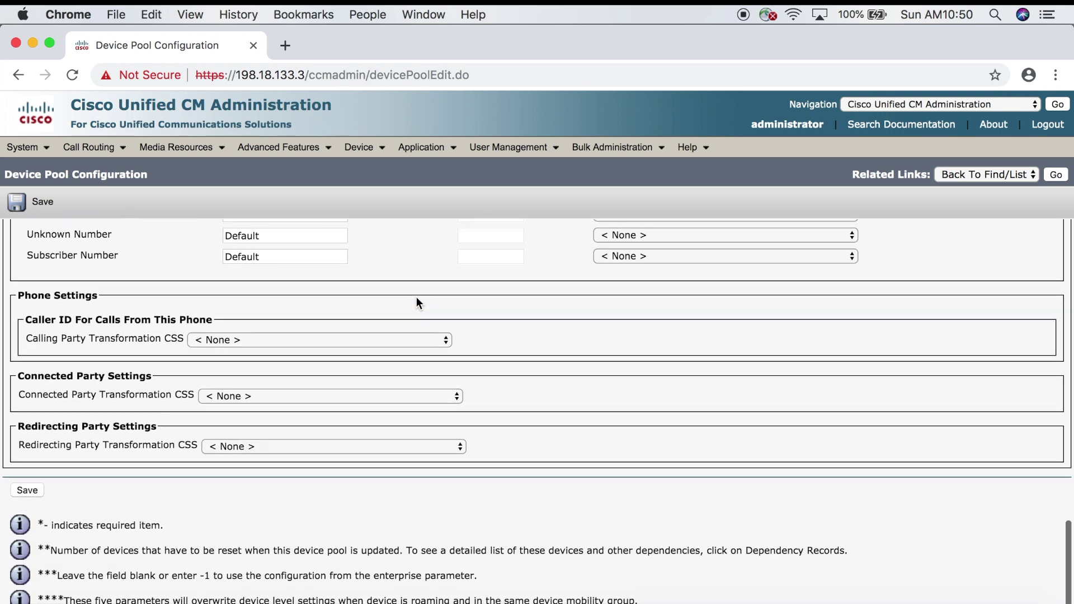
pyautogui.scroll(20, 417, 302)
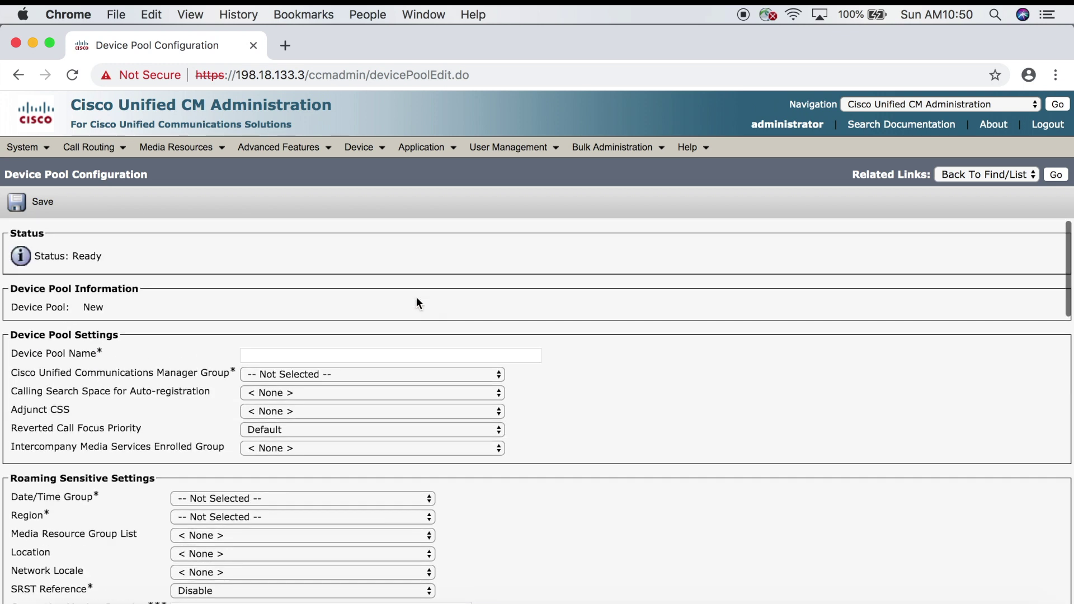
pyautogui.scroll(-2, 416, 302)
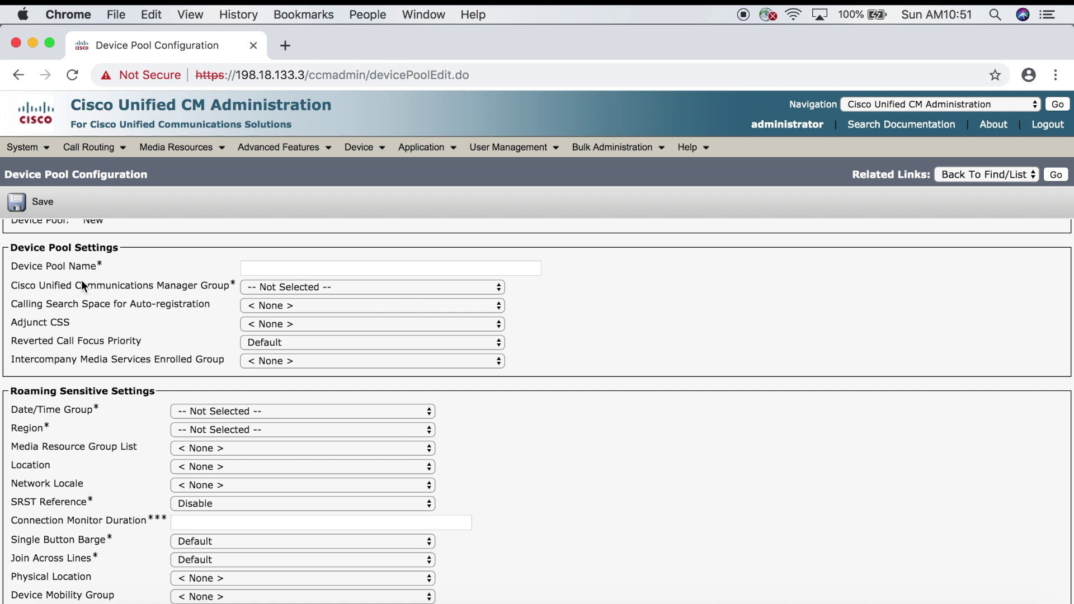
pyautogui.click(213, 283)
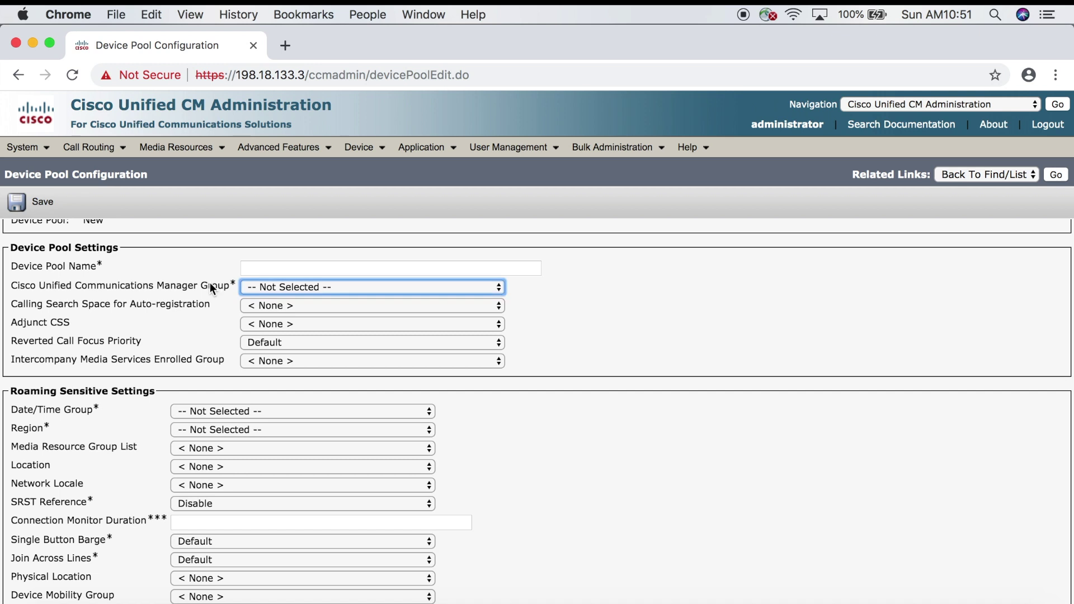
pyautogui.scroll(-3, 161, 391)
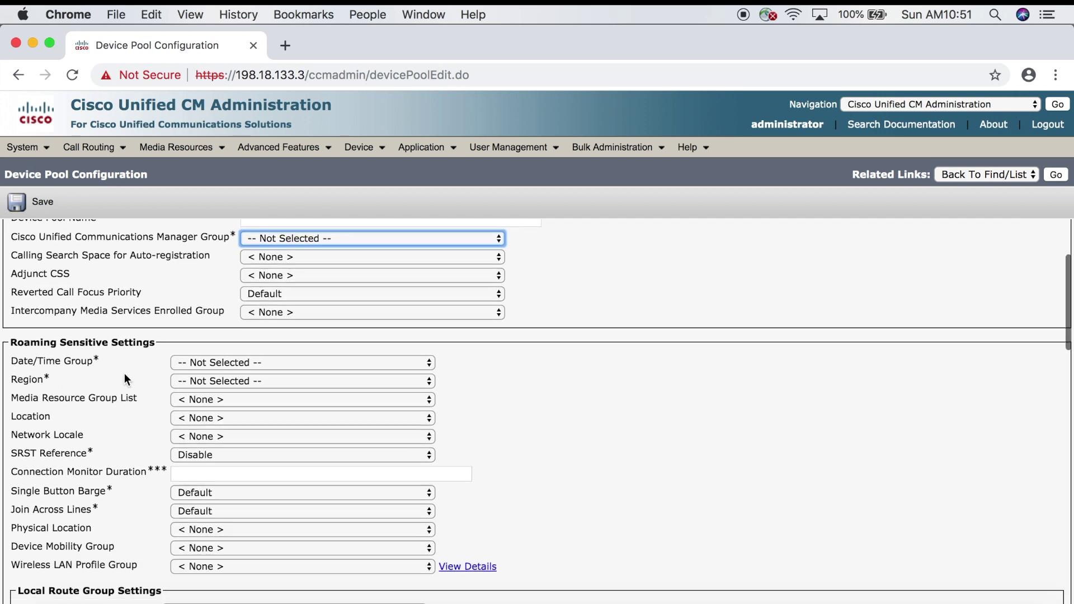
pyautogui.click(86, 361)
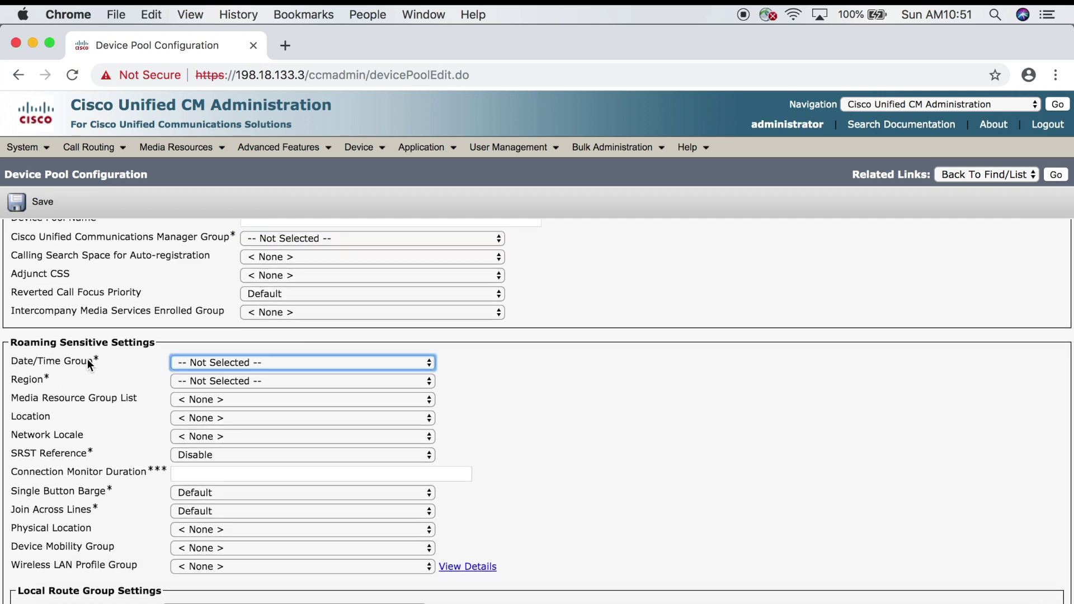
pyautogui.click(114, 381)
pyautogui.click(24, 380)
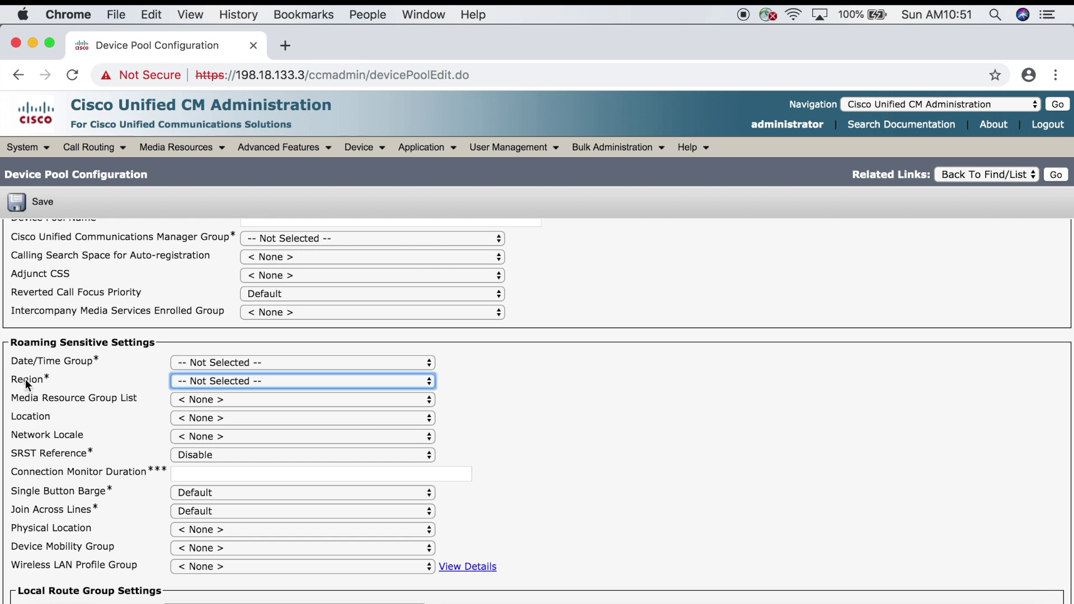
pyautogui.scroll(4, 25, 378)
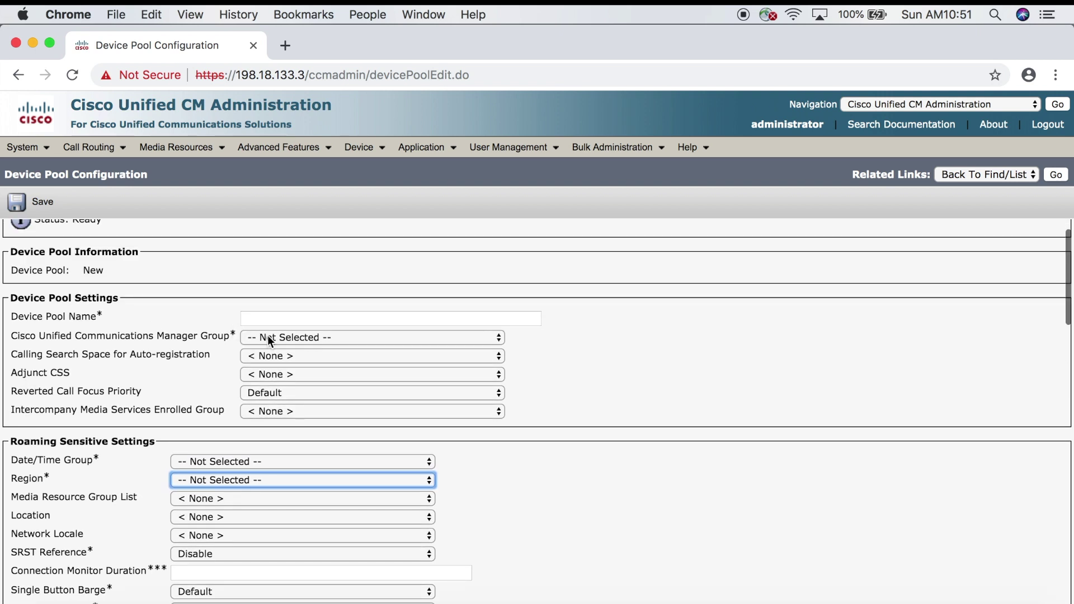
pyautogui.click(200, 337)
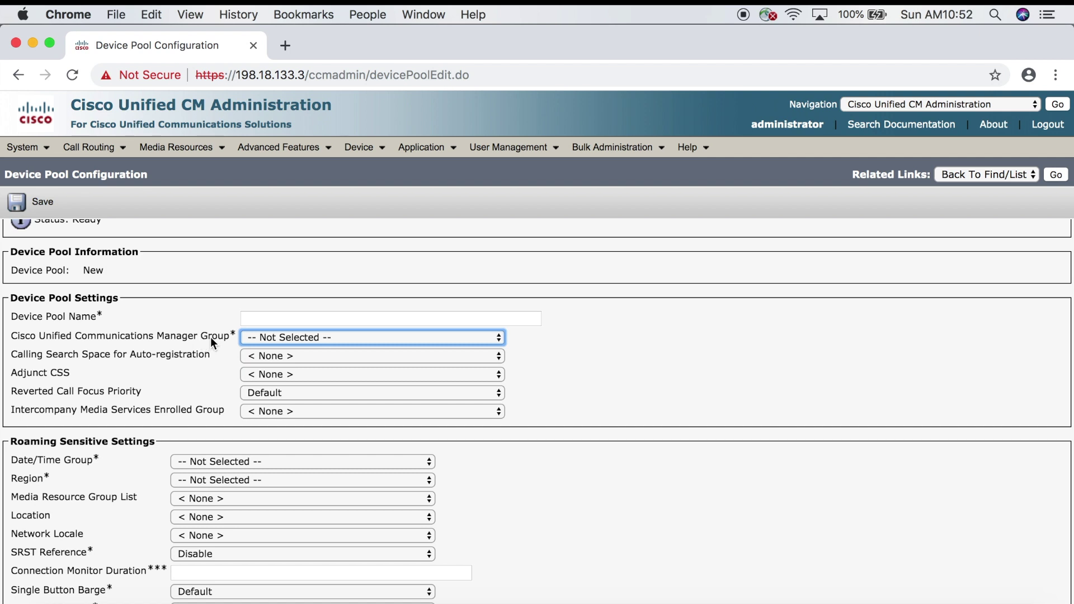
# Step: Set the Communications Manager group to CM_1 and check the empty Date/Time Group and Region fields
pyautogui.click(323, 340)
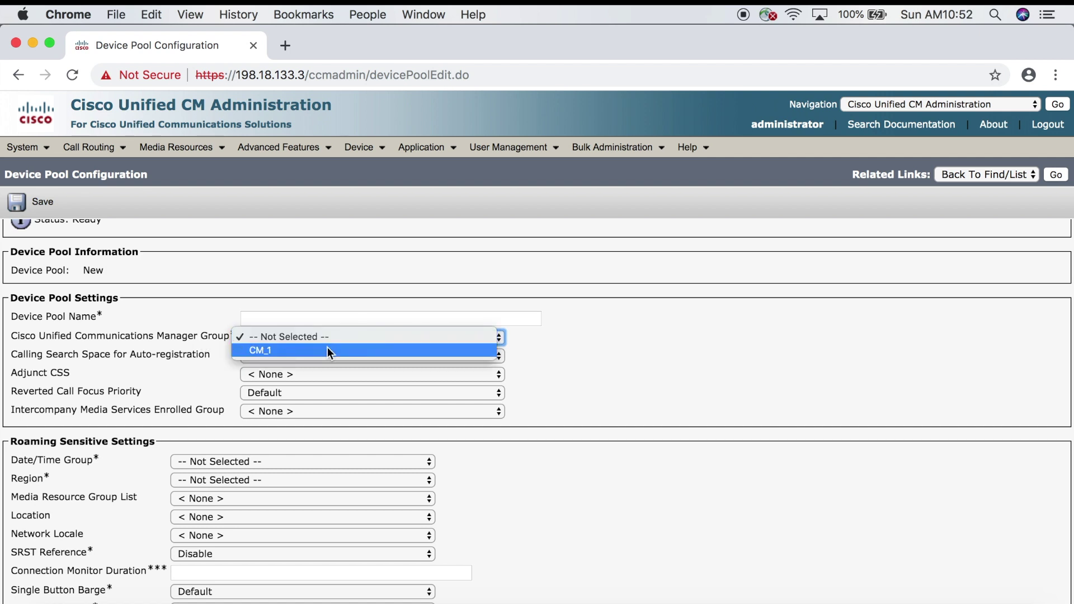
pyautogui.click(391, 352)
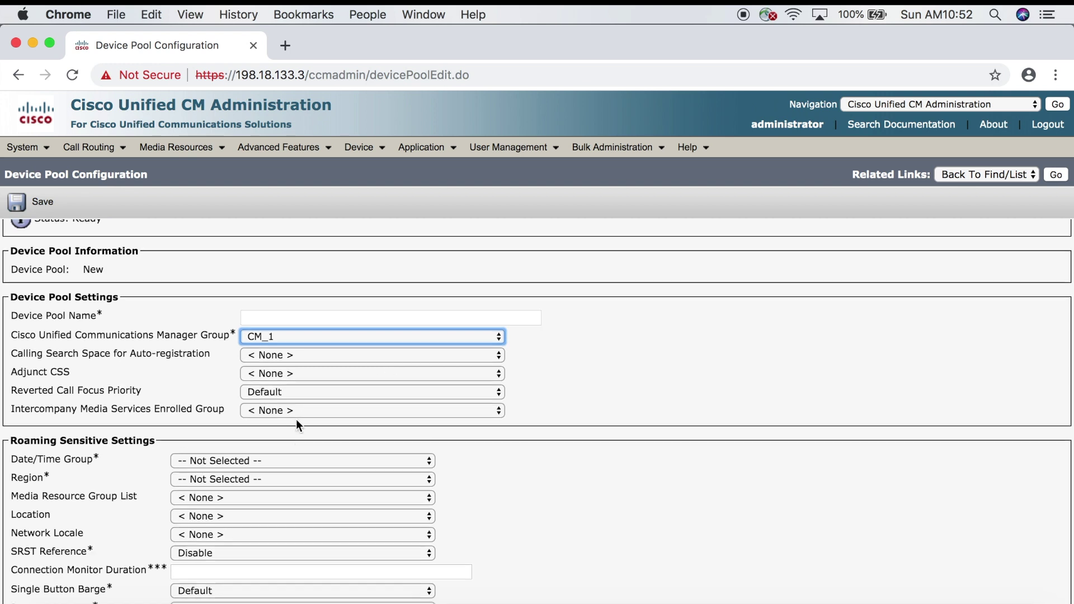
pyautogui.scroll(-3, 297, 420)
pyautogui.click(144, 380)
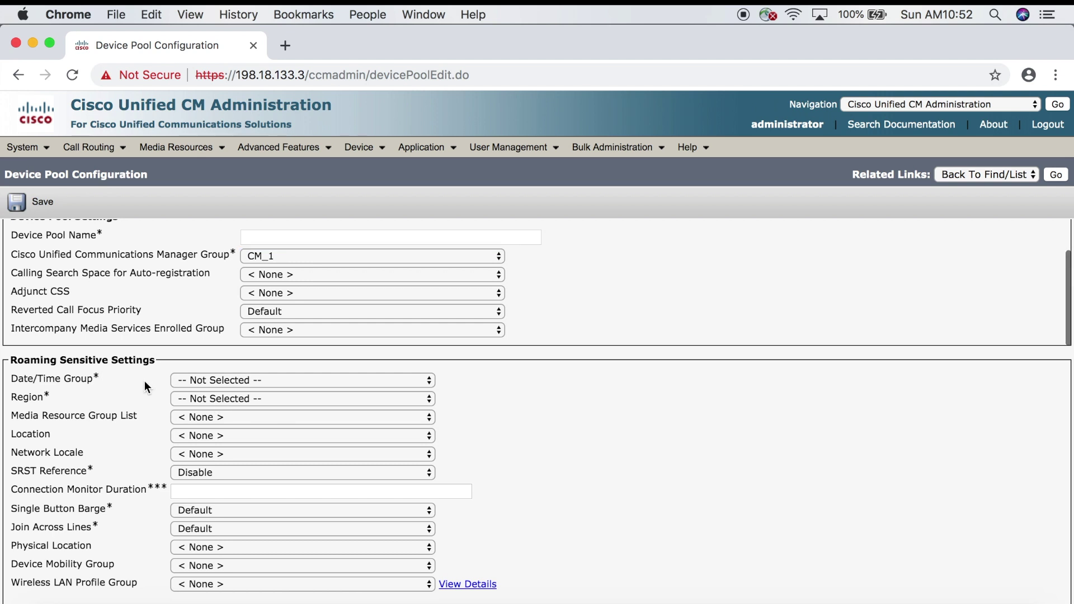
pyautogui.click(84, 376)
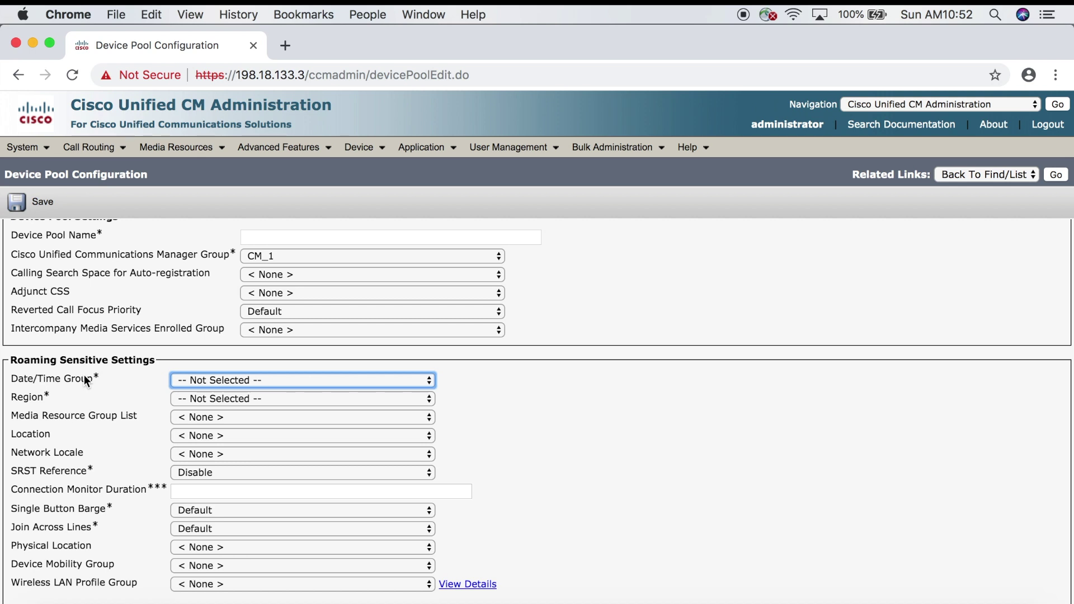
pyautogui.click(42, 398)
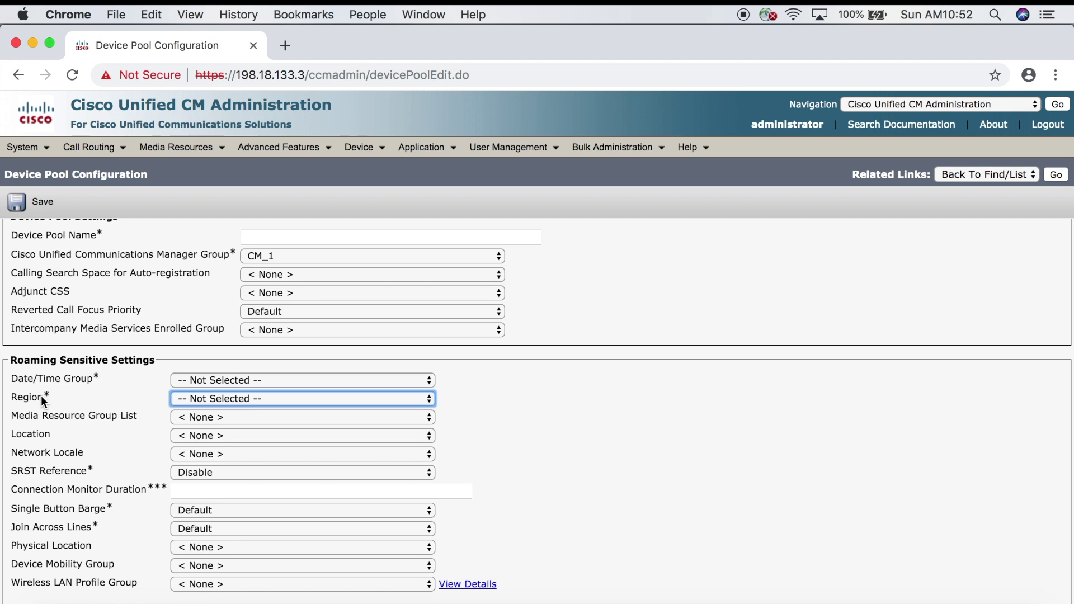
pyautogui.scroll(3, 184, 240)
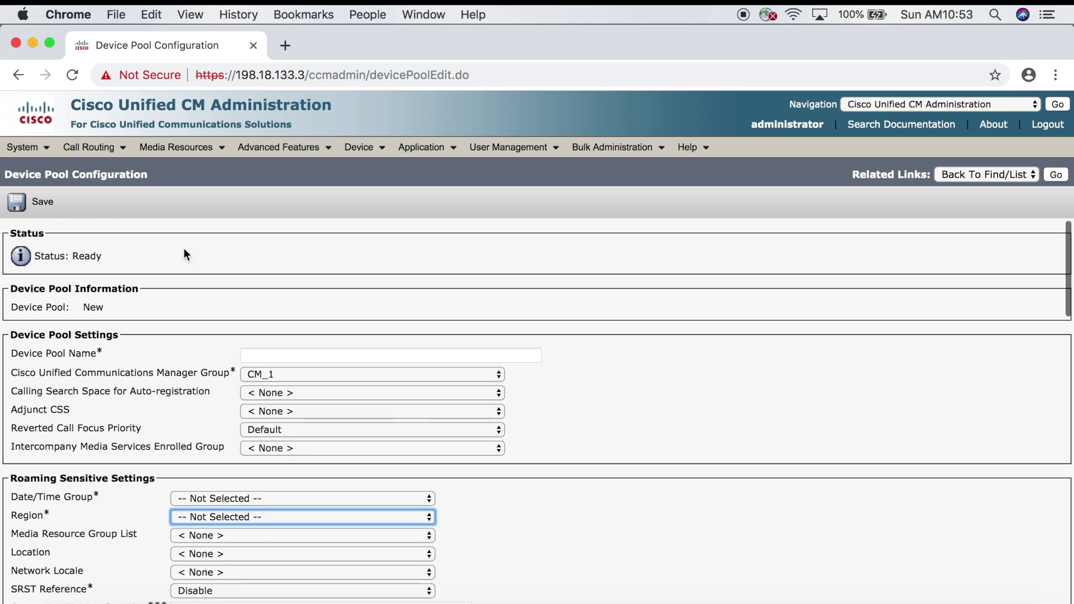
pyautogui.scroll(-3, 170, 257)
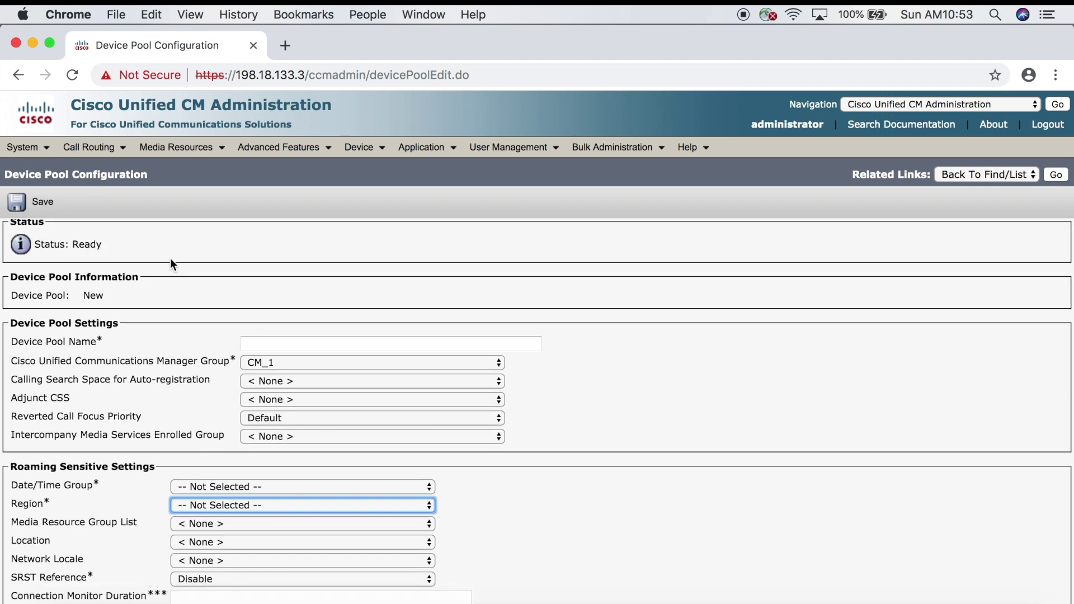
pyautogui.scroll(3, 170, 258)
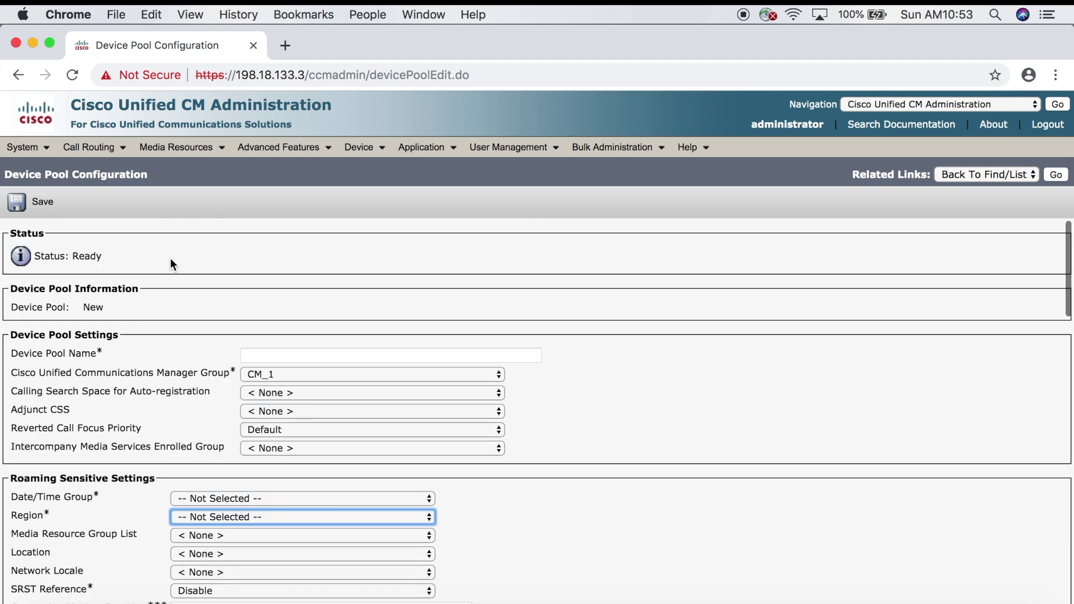
pyautogui.moveTo(26, 147)
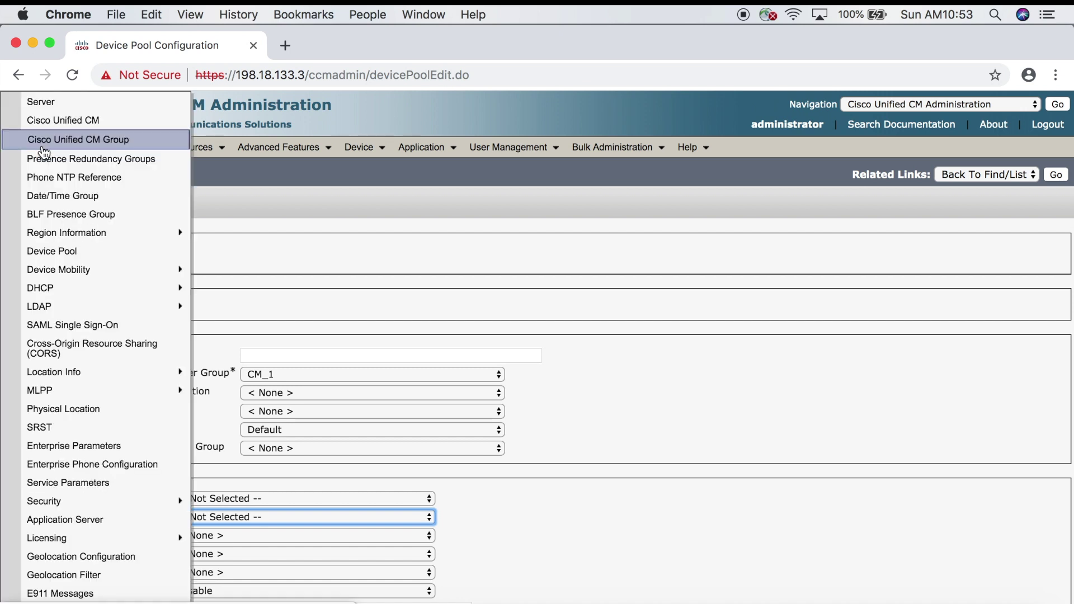
# Step: Start a new date/time group named KOBE_TIME
pyautogui.click(66, 199)
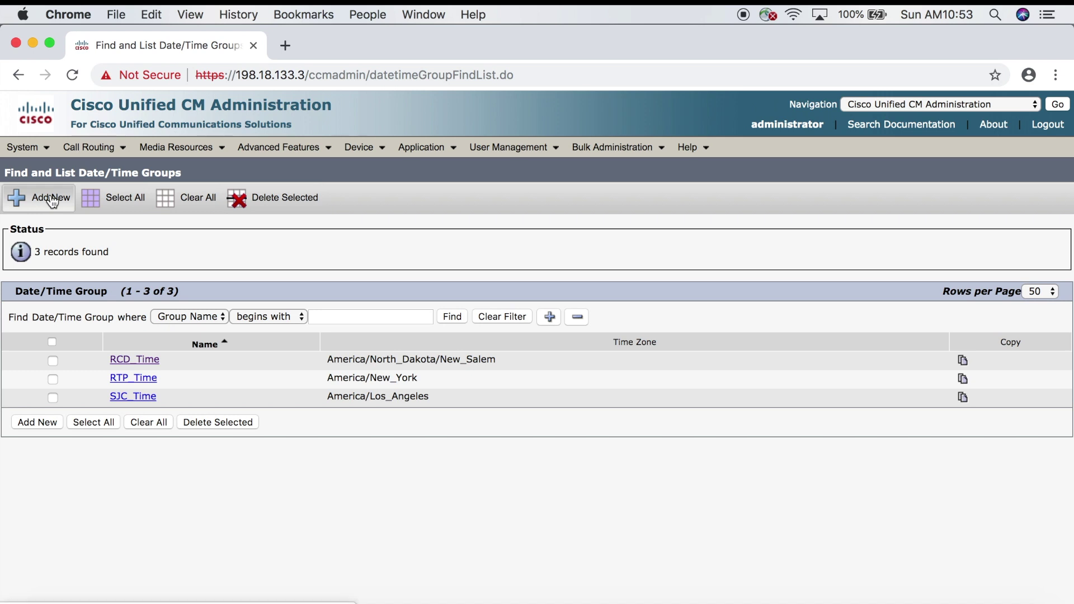
pyautogui.click(52, 200)
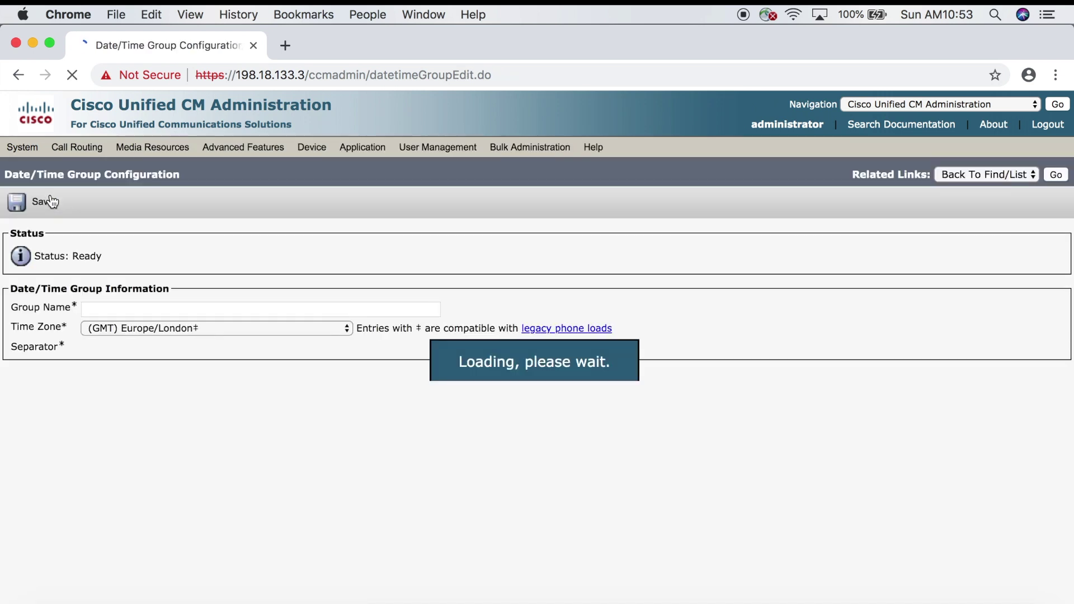
pyautogui.click(138, 310)
pyautogui.write('KOBE_TIME')
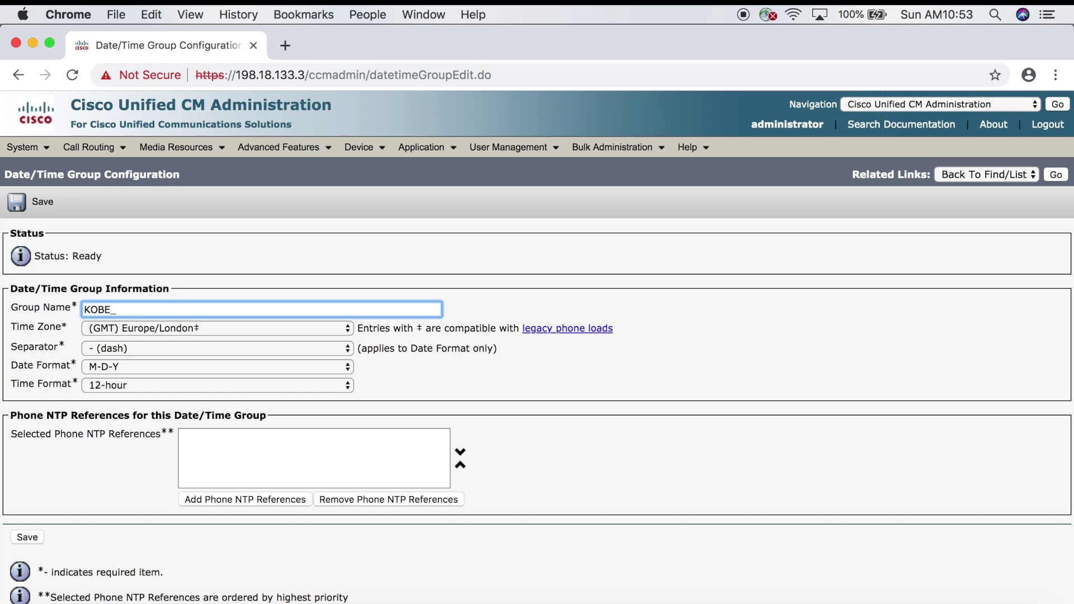
# Step: Set its time zone to (GMT+9:00) Asia/Tokyo and save the group
pyautogui.click(171, 328)
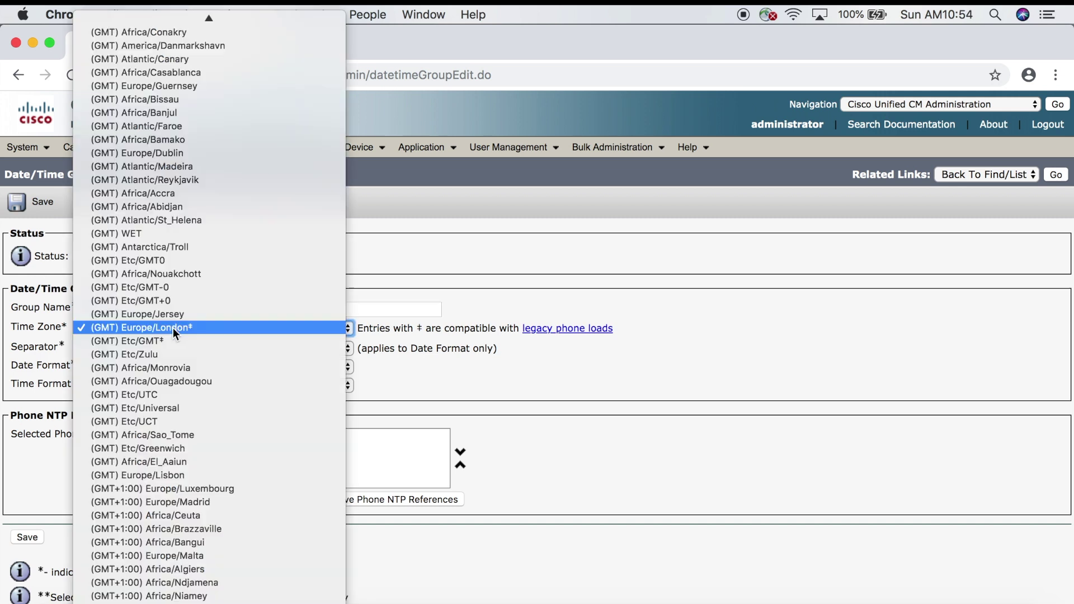
pyautogui.scroll(-5, 173, 329)
pyautogui.scroll(-20, 173, 331)
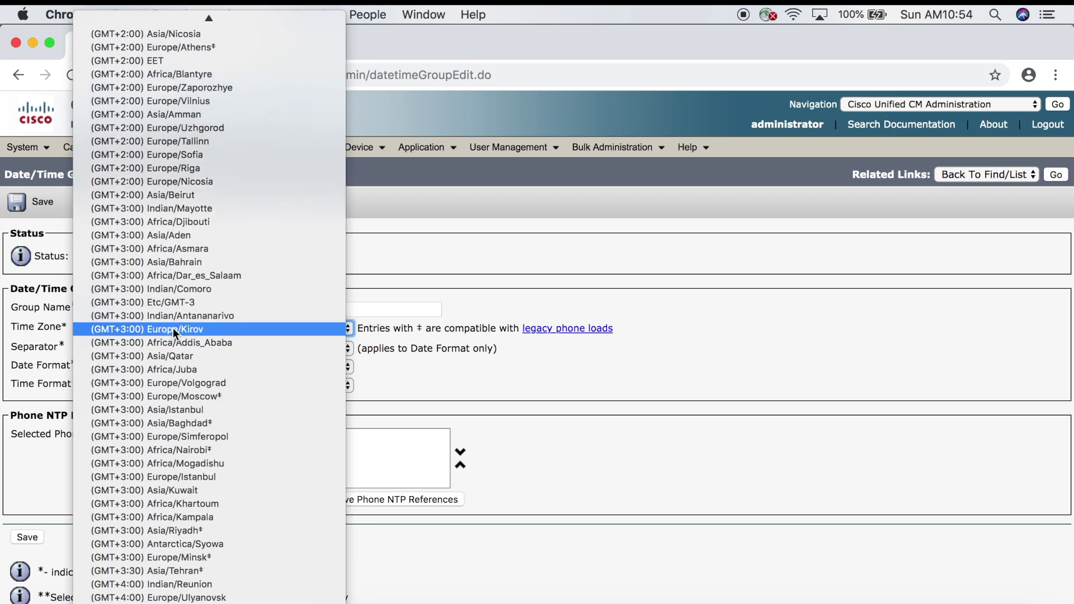
pyautogui.scroll(-1, 173, 328)
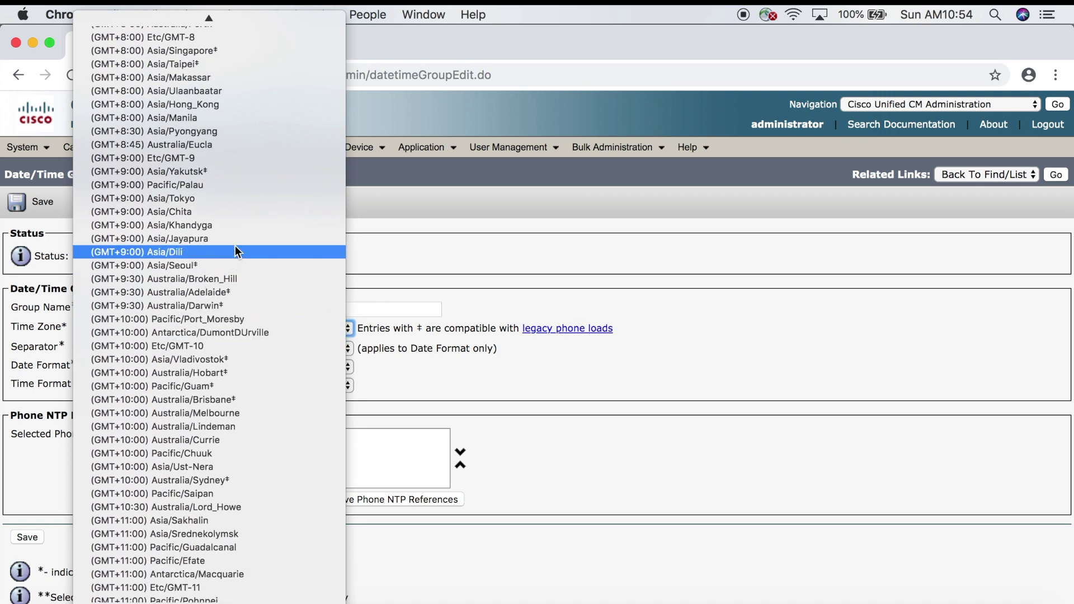
pyautogui.click(234, 204)
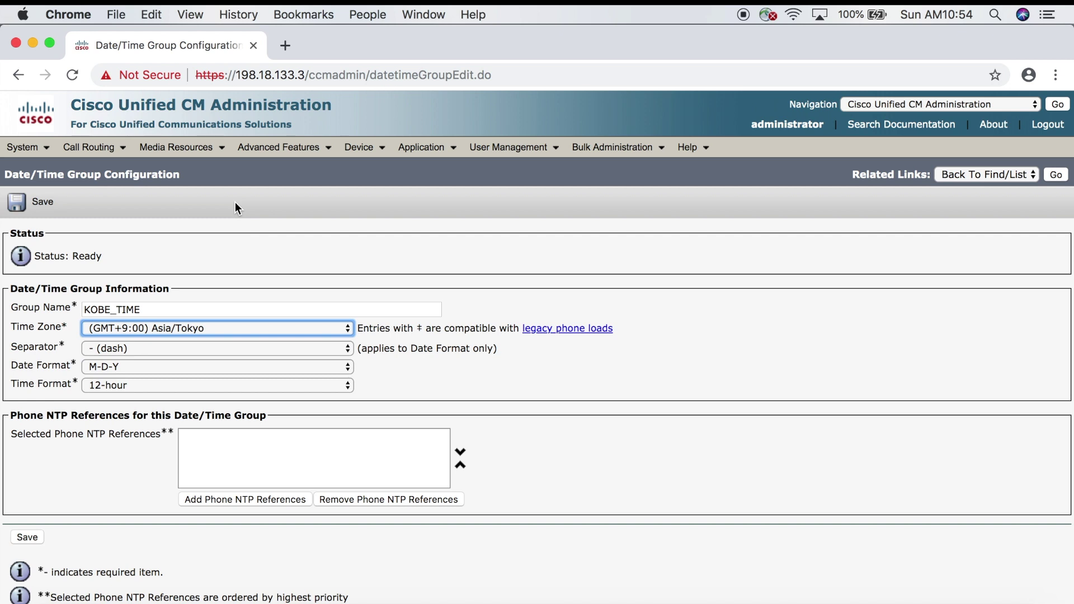
pyautogui.click(56, 368)
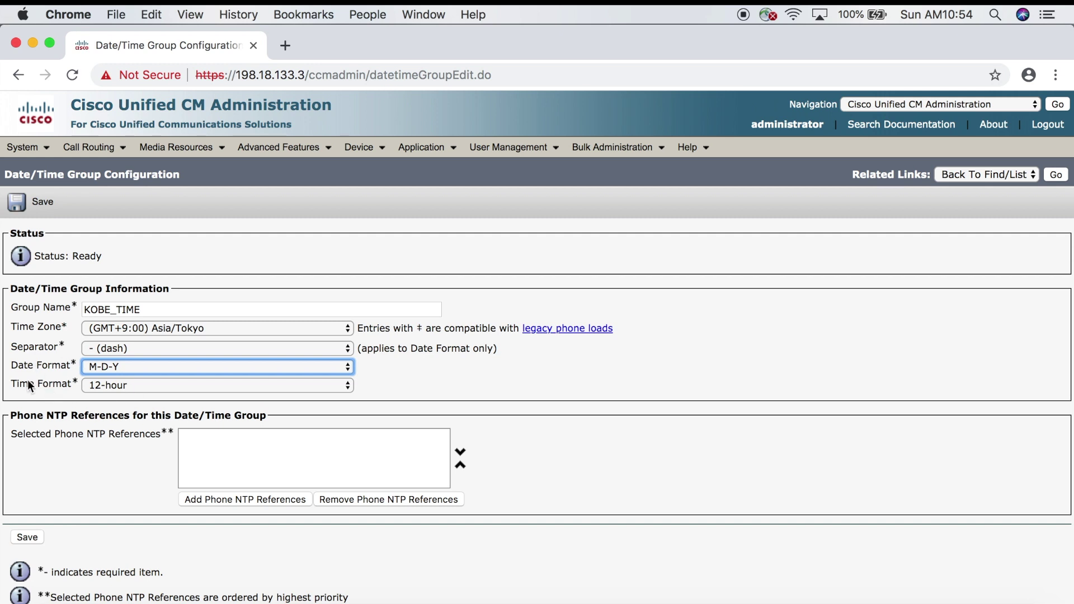
pyautogui.click(361, 477)
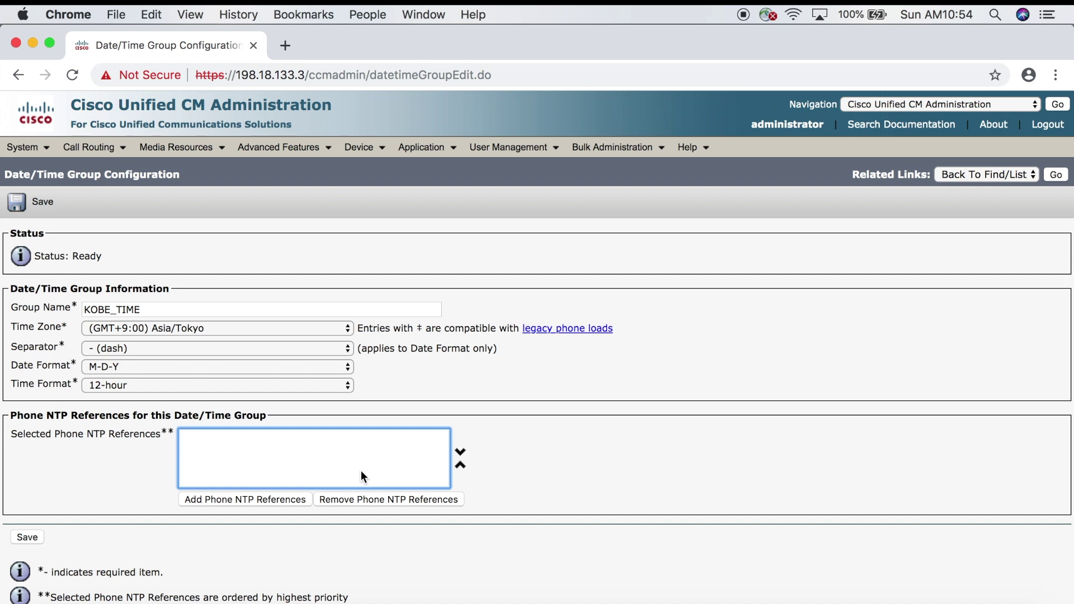
pyautogui.click(35, 540)
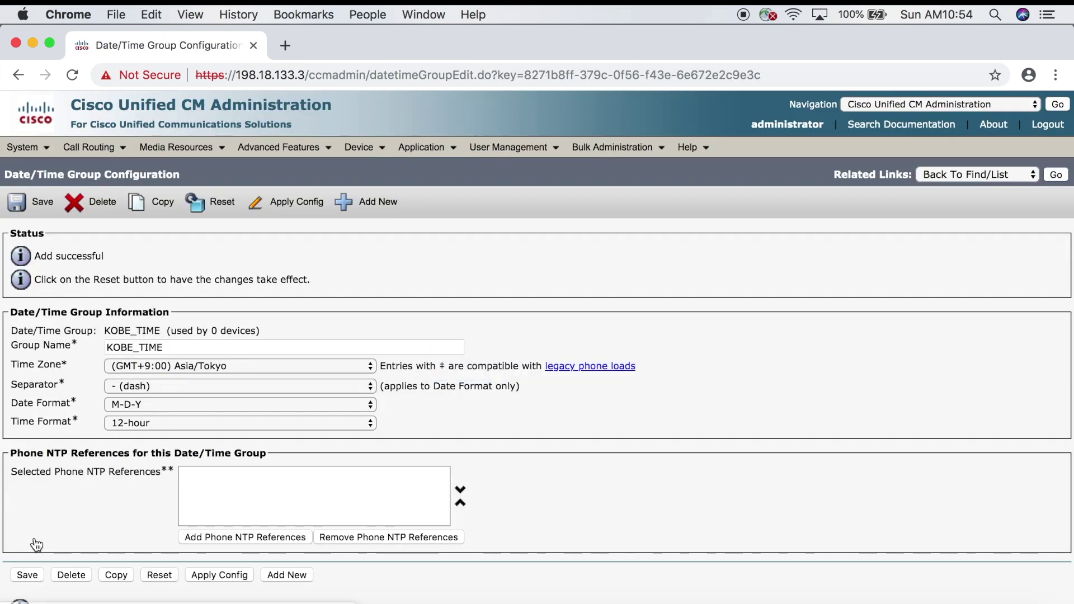
# Step: Start another date/time group named DALS_TIME
pyautogui.click(371, 206)
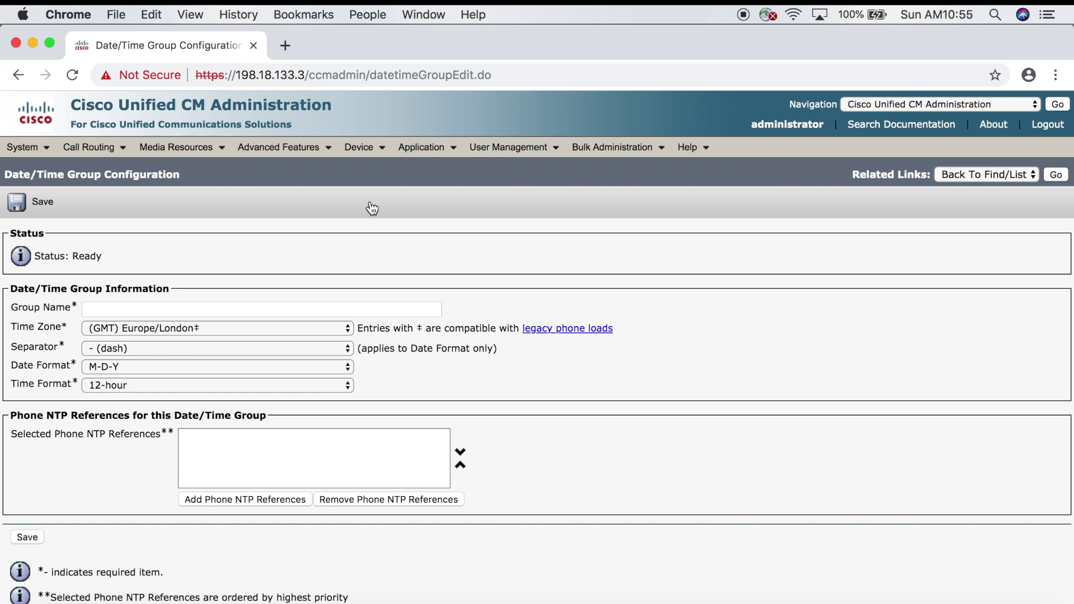
pyautogui.click(193, 308)
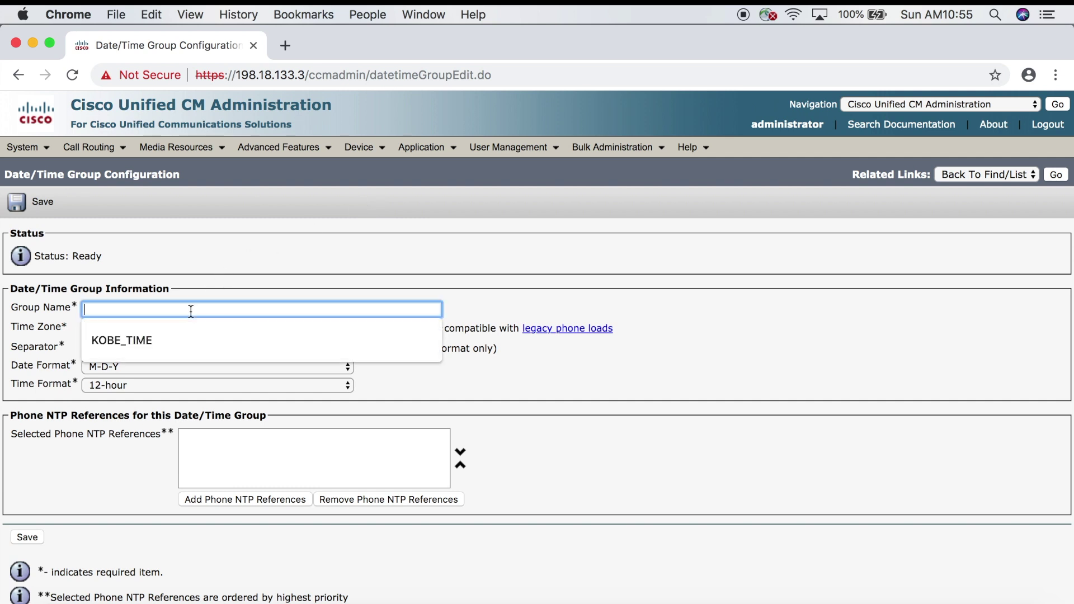
pyautogui.write('DALS_TIME')
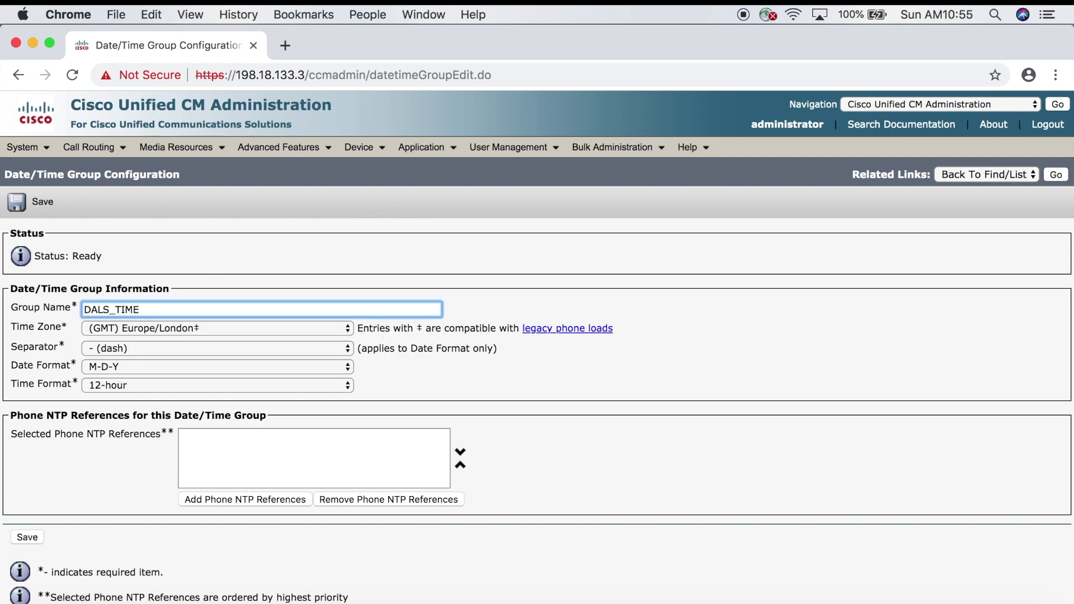
# Step: Set its time zone to (GMT-6:00) America/Chicago and save the group
pyautogui.click(230, 326)
pyautogui.scroll(20, 229, 328)
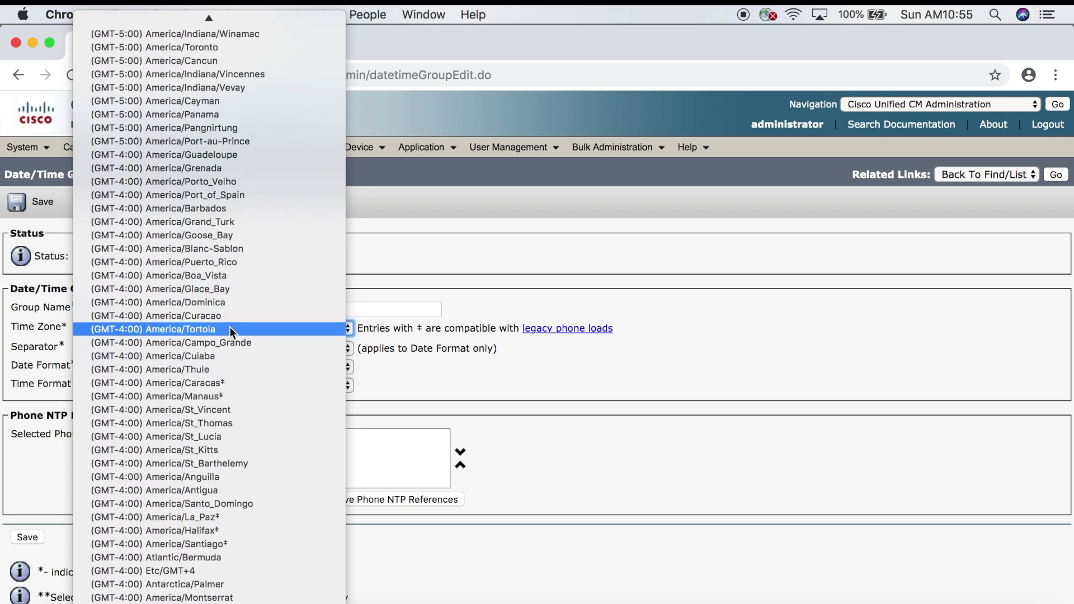
pyautogui.scroll(5, 230, 326)
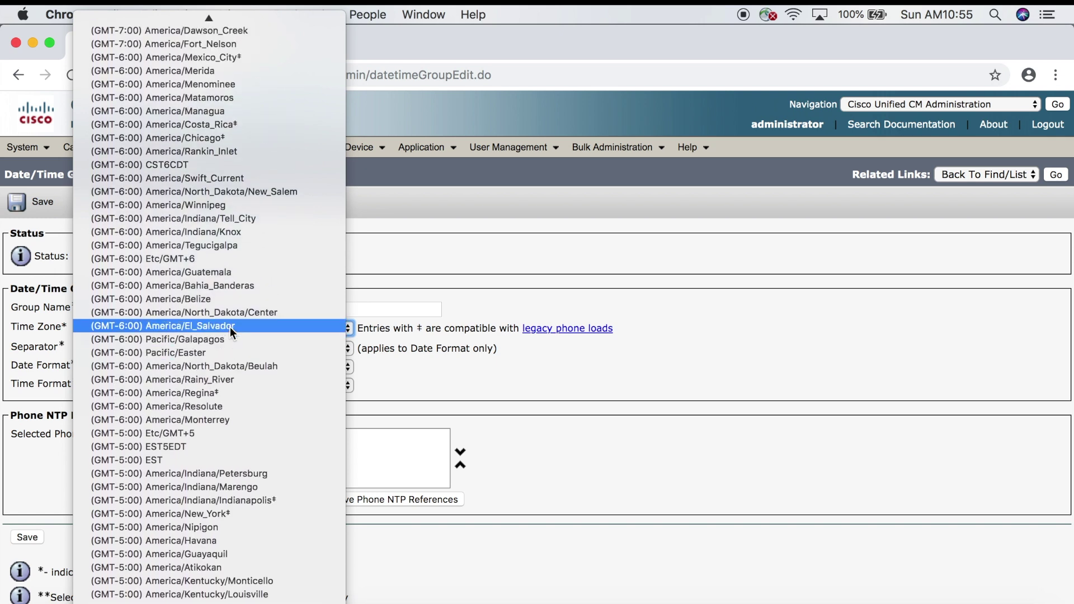
pyautogui.click(214, 139)
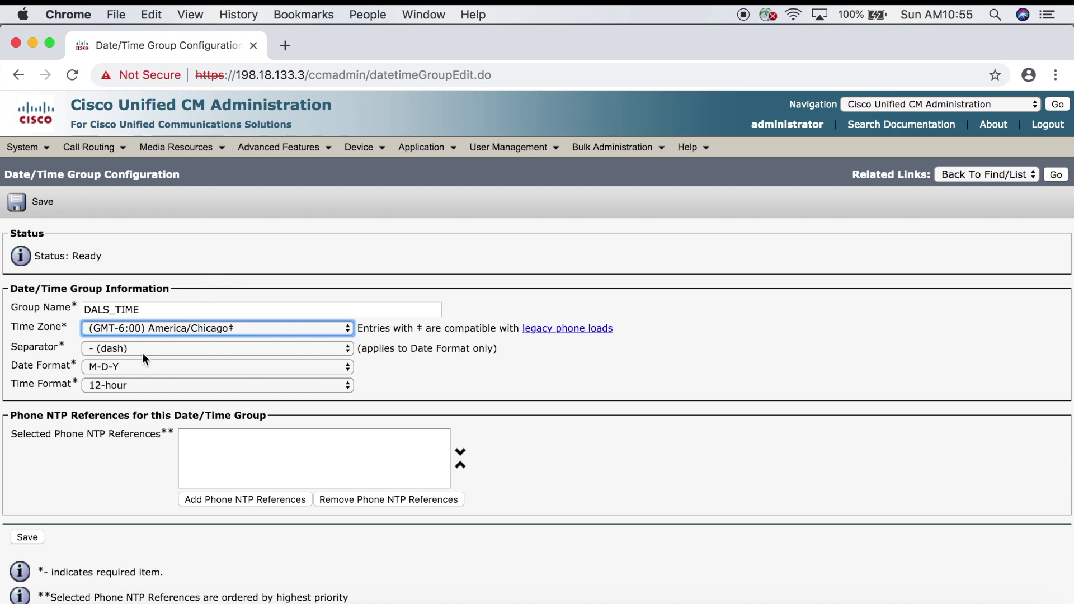
pyautogui.click(49, 346)
pyautogui.click(54, 370)
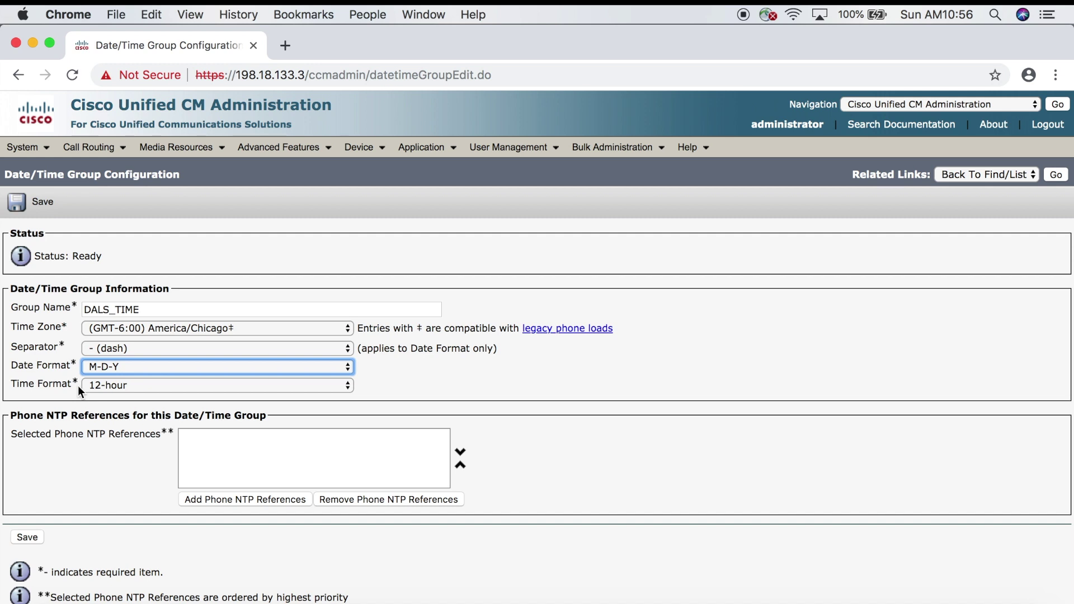
pyautogui.click(27, 538)
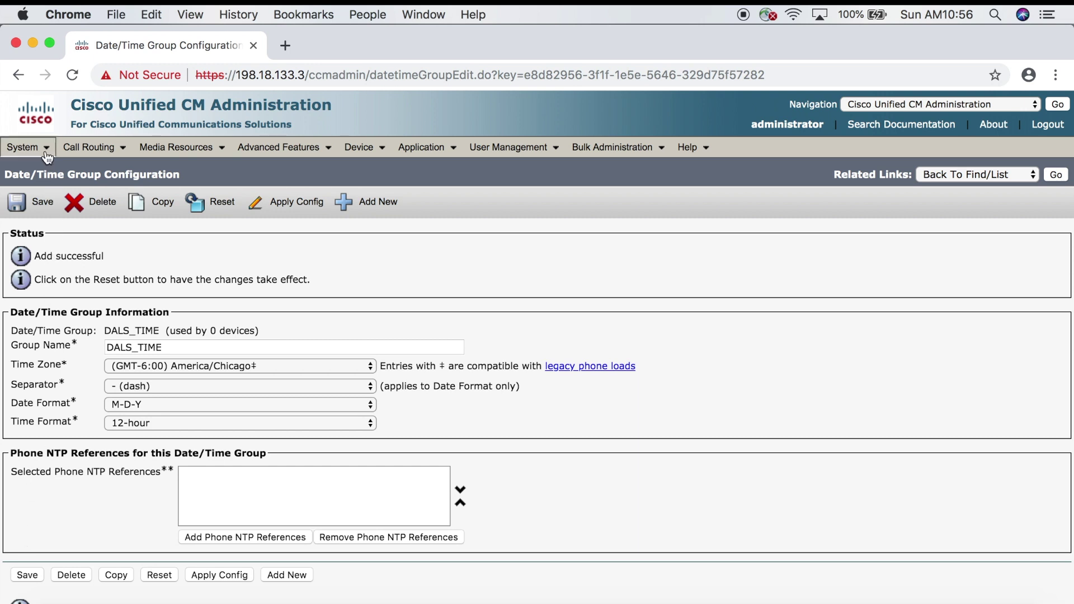
pyautogui.click(25, 147)
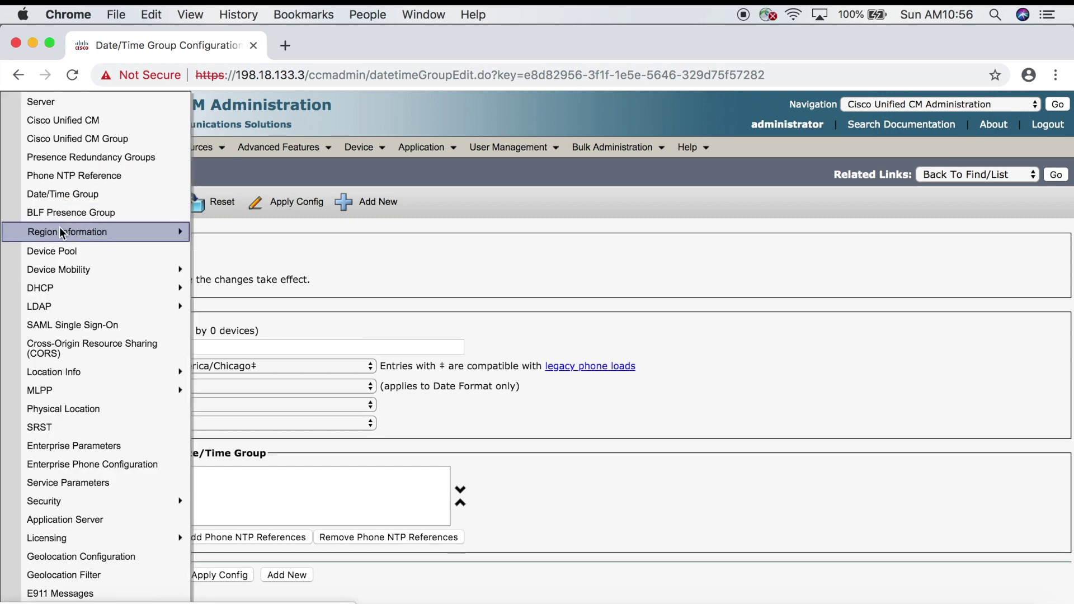
# Step: Go to System > Region Information > Region and start a new region
pyautogui.moveTo(60, 233)
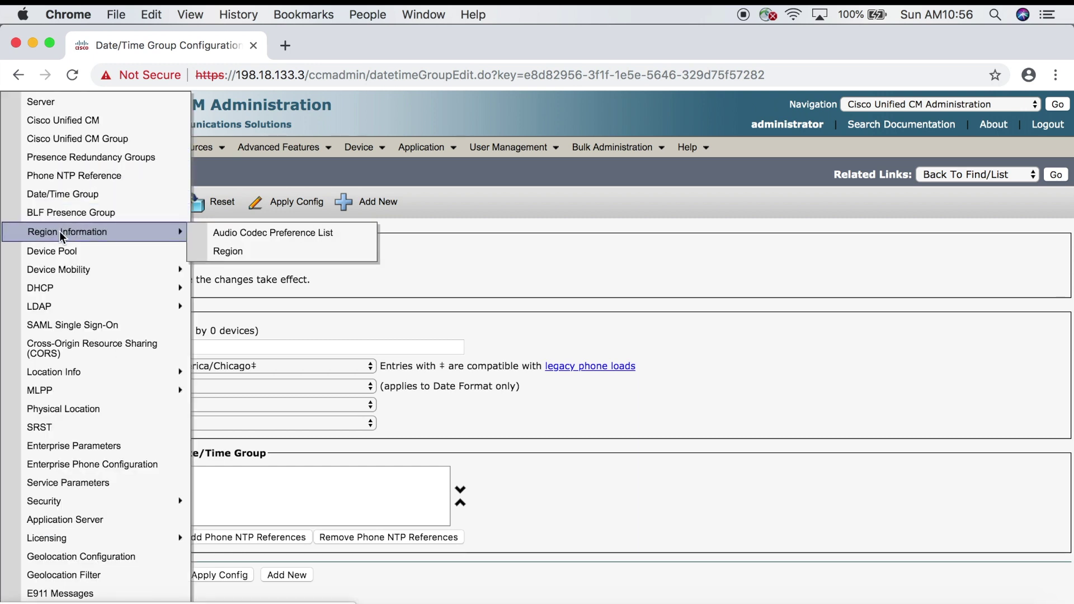
pyautogui.click(234, 251)
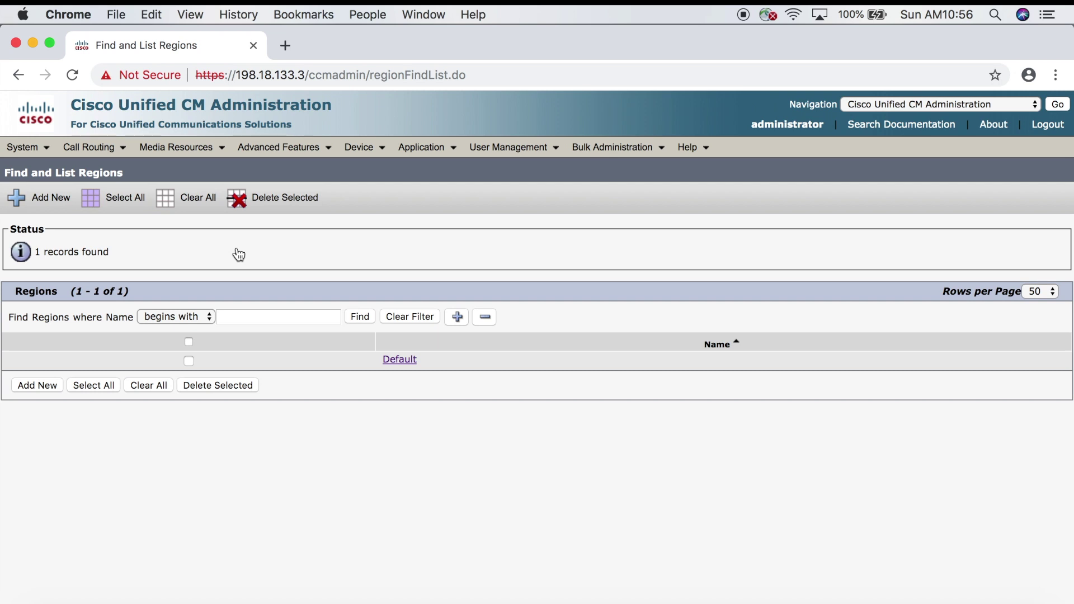
pyautogui.click(42, 201)
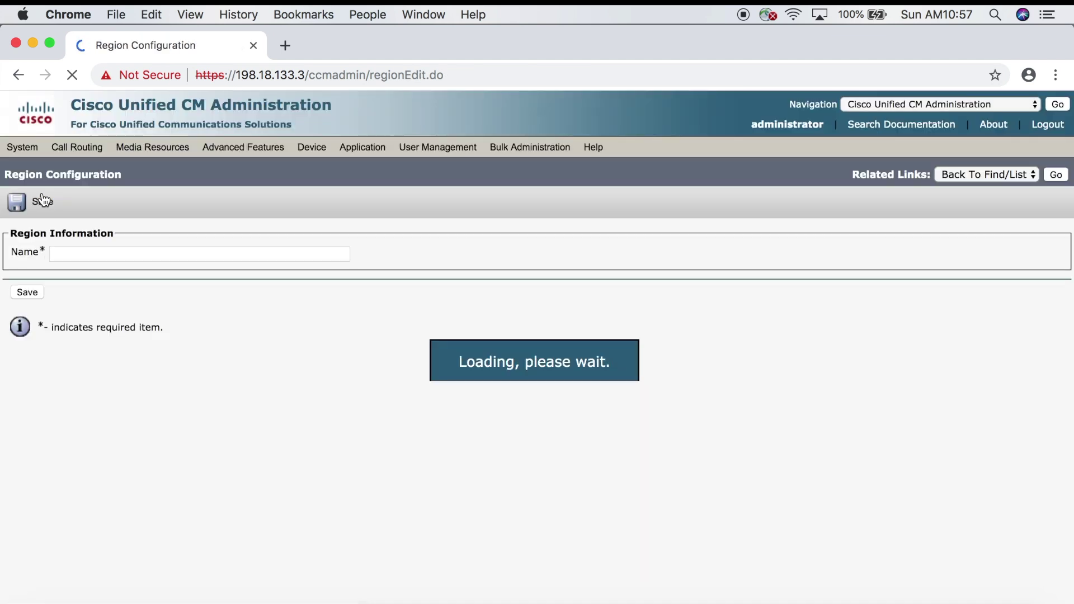
# Step: Name the new region KOBE_RGN and select it in the Regions relationship list
pyautogui.click(73, 254)
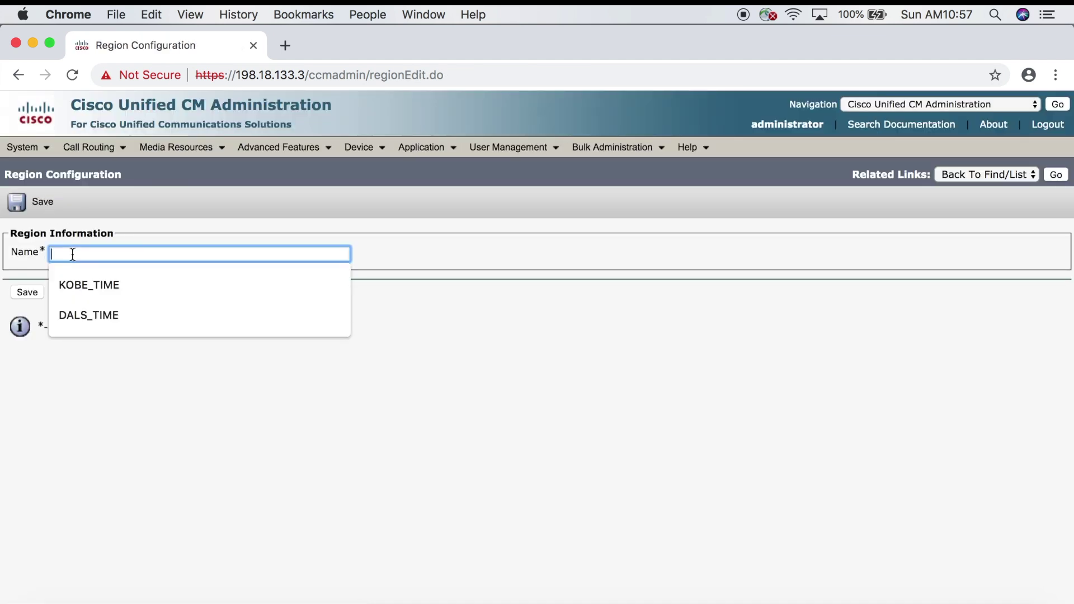
pyautogui.write('KOBE_RGN')
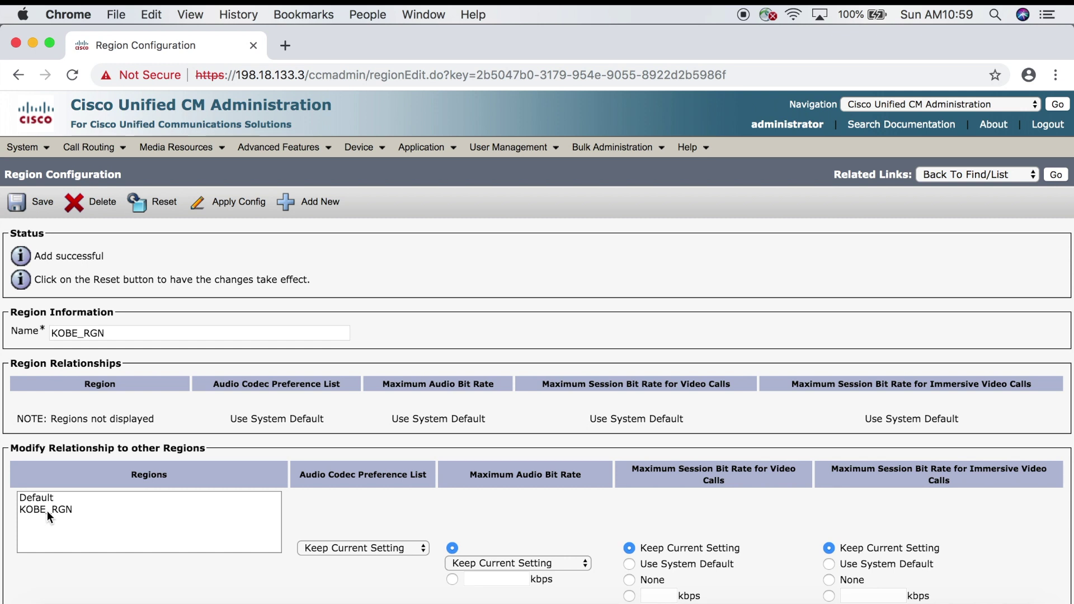
pyautogui.click(47, 511)
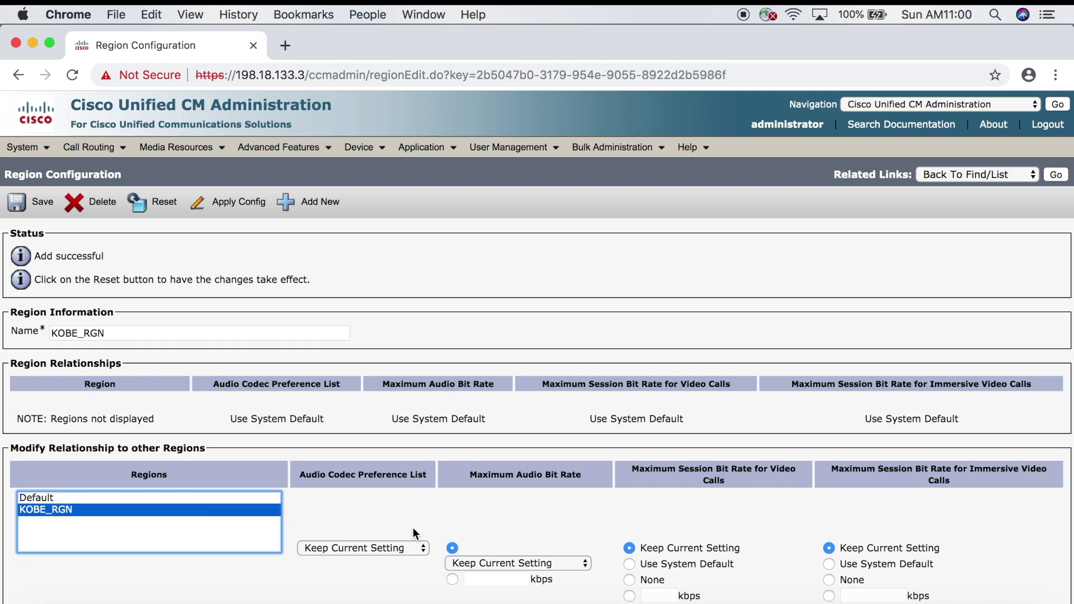
# Step: Save KOBE_RGN's in-region limits of 64 kbps (G.722, G.711) audio and 768 kbps video
pyautogui.click(523, 562)
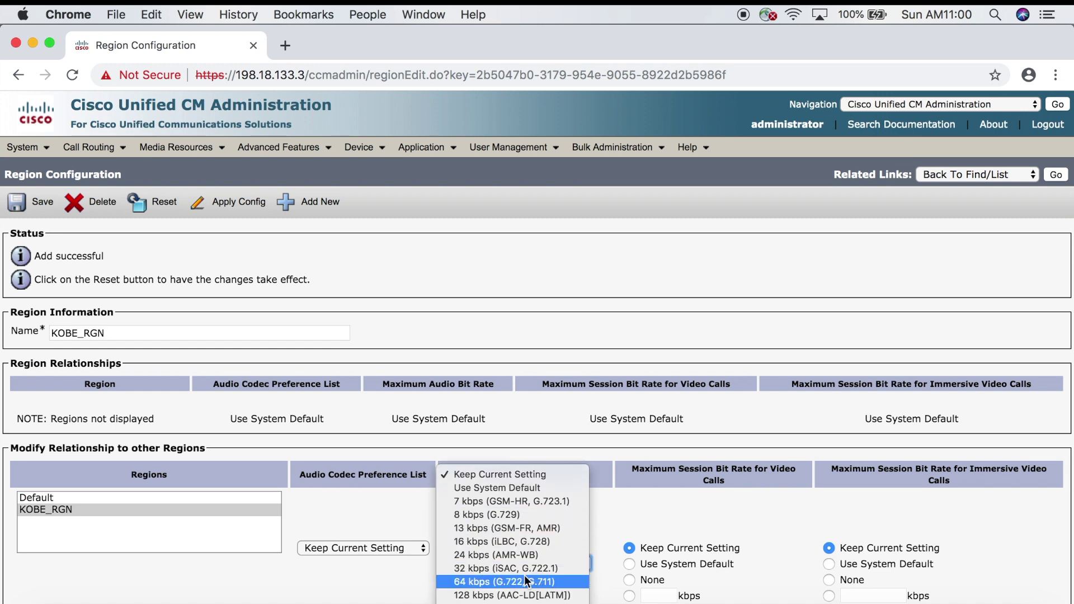
pyautogui.click(523, 581)
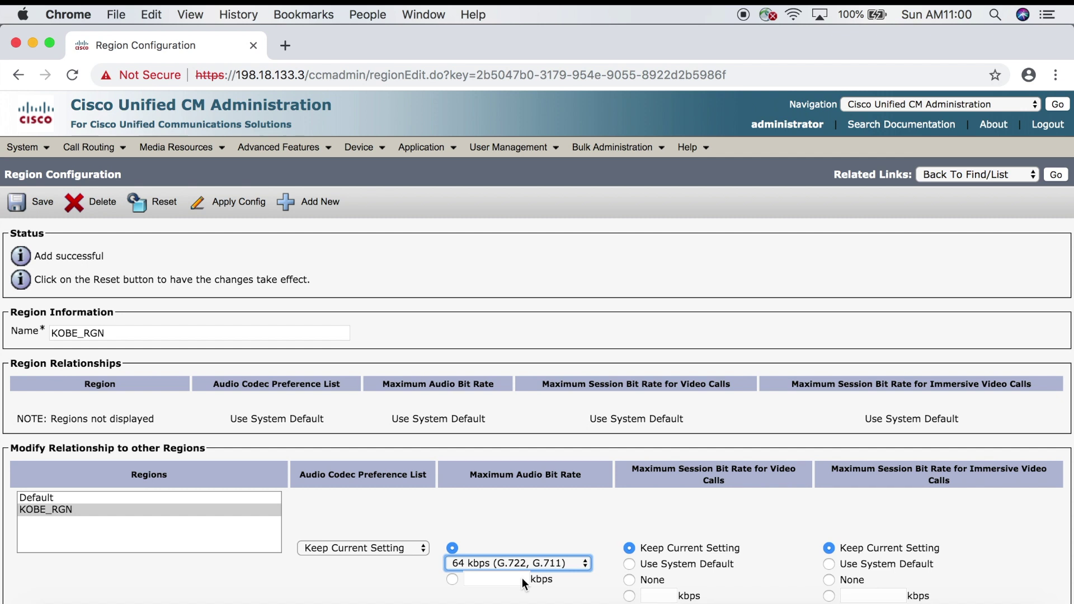
pyautogui.click(629, 595)
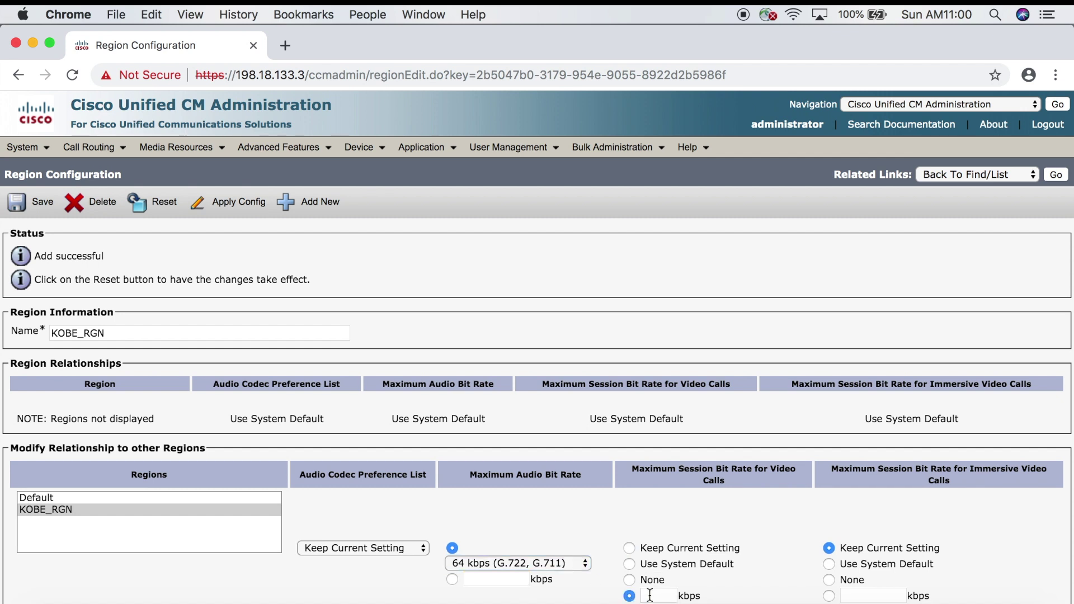
pyautogui.click(650, 596)
pyautogui.write('768')
pyautogui.click(29, 204)
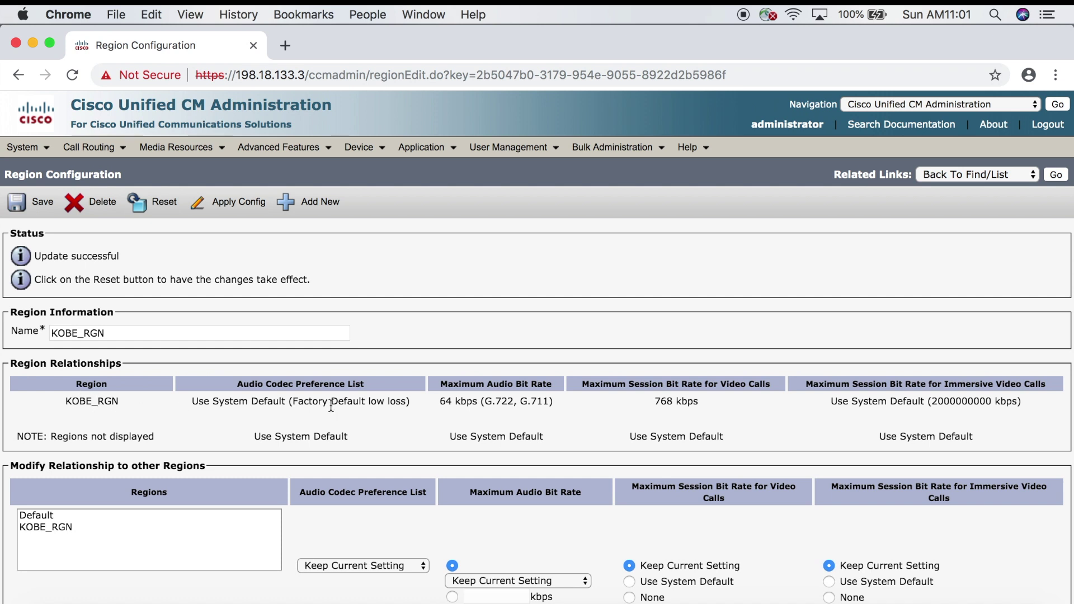
pyautogui.moveTo(441, 402); pyautogui.dragTo(644, 412)
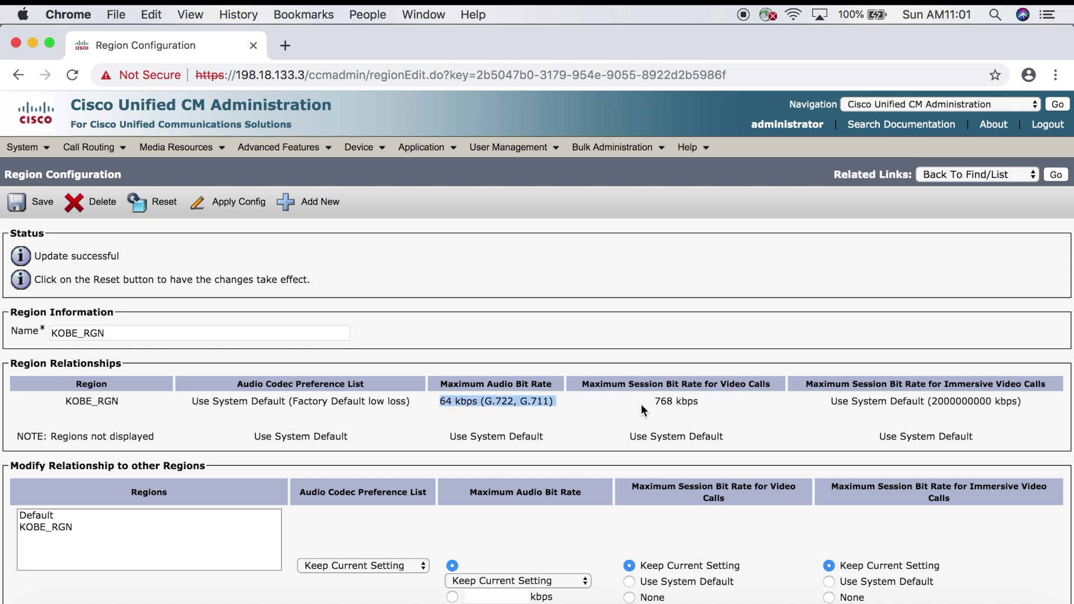
pyautogui.click(712, 409)
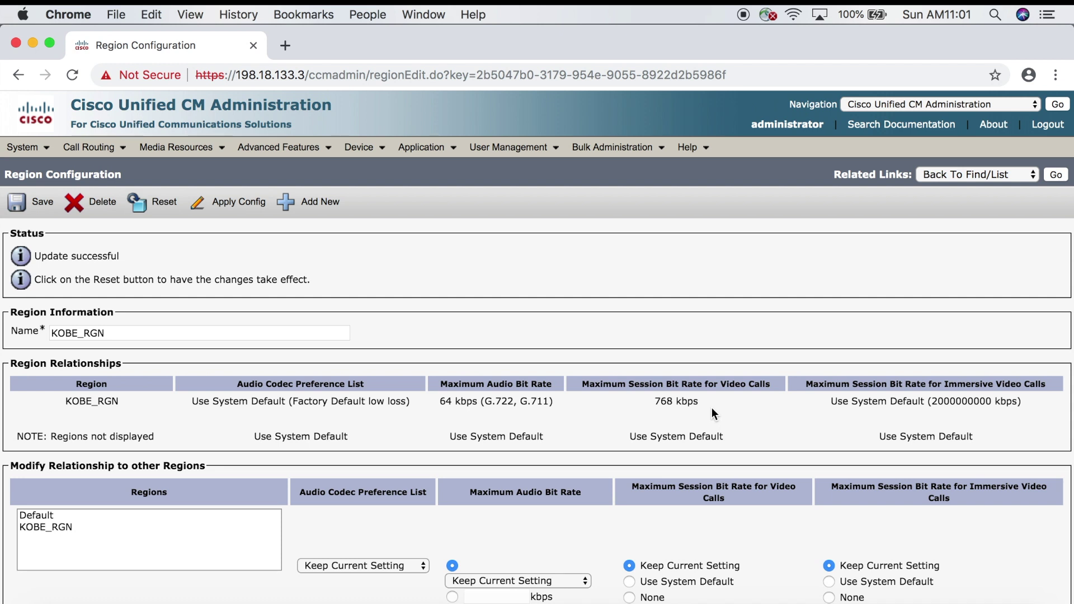
# Step: Add and save a region named DALS_RGN, then select DALS_RGN in the Regions list
pyautogui.click(329, 206)
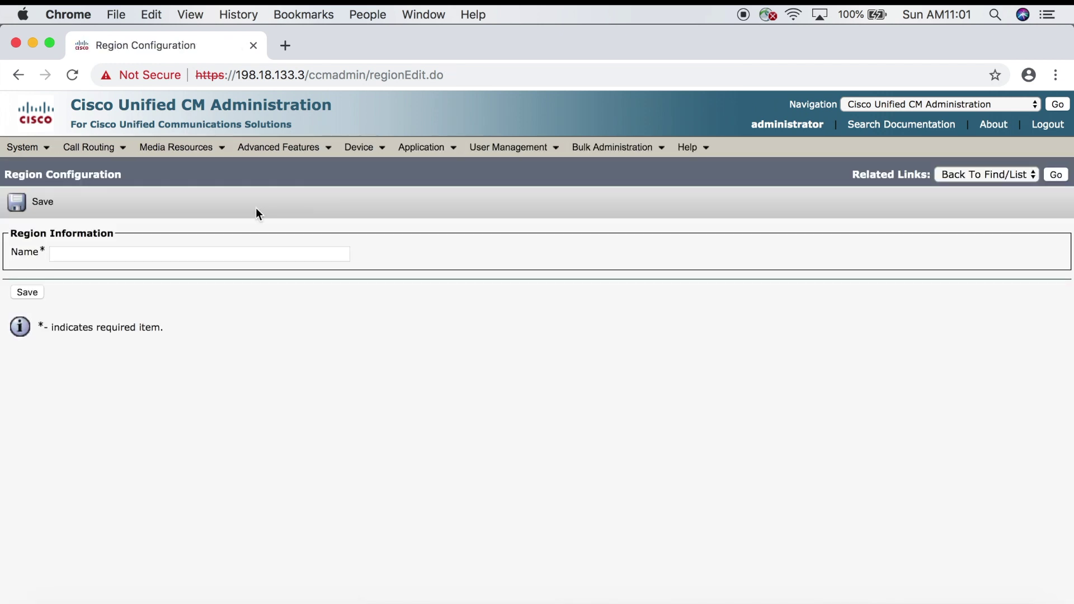
pyautogui.click(153, 254)
pyautogui.write('DALS_RGN')
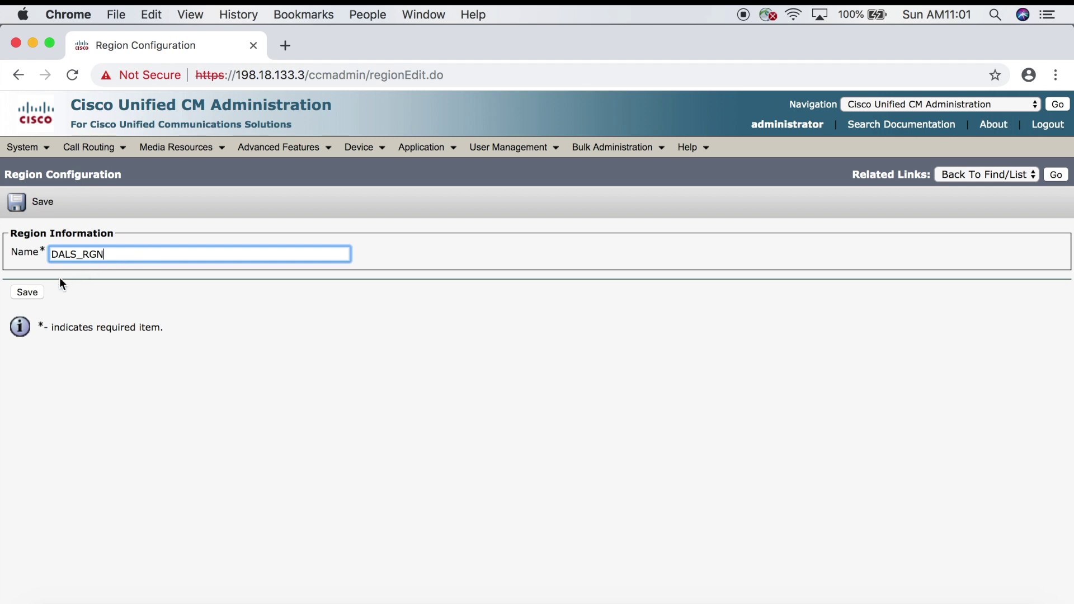
pyautogui.click(35, 293)
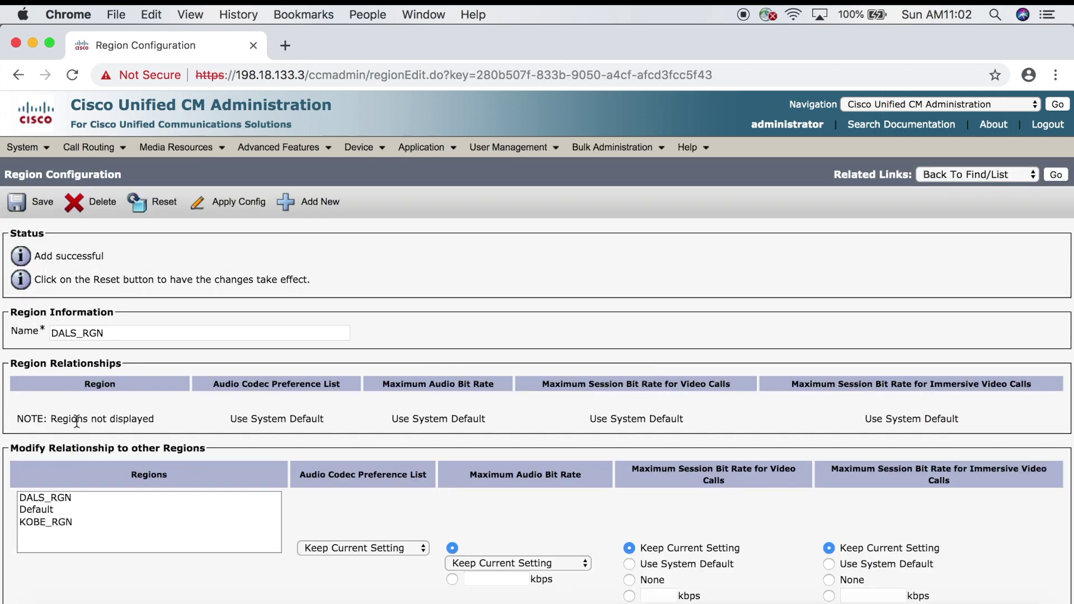
pyautogui.click(63, 499)
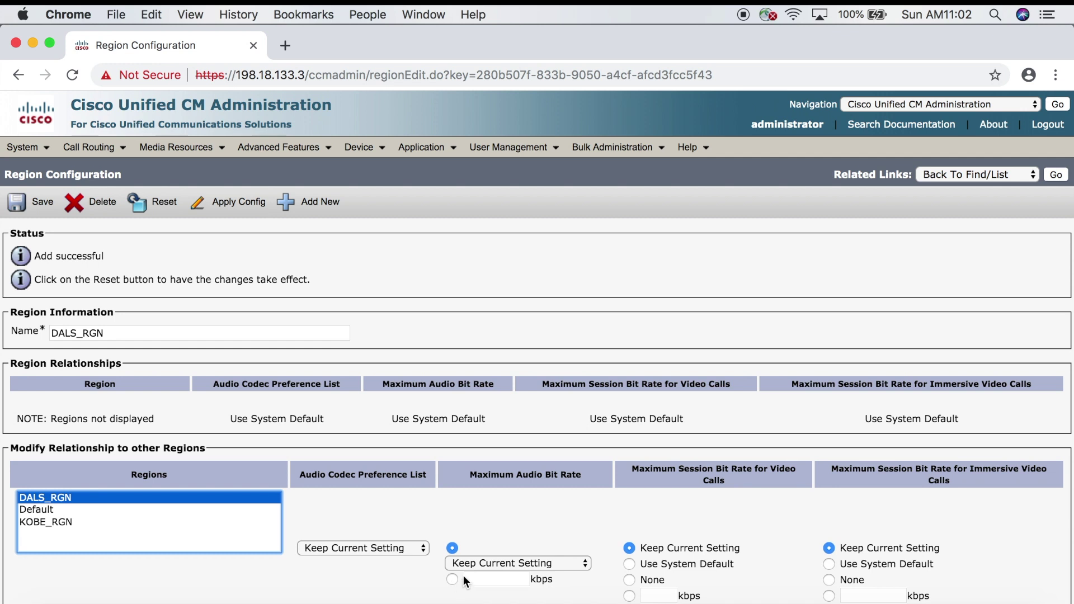
pyautogui.click(474, 566)
# Step: Save DALS_RGN's in-region limits of 64 kbps (G.722, G.711) audio and 768 kbps video
pyautogui.scroll(-1, 509, 585)
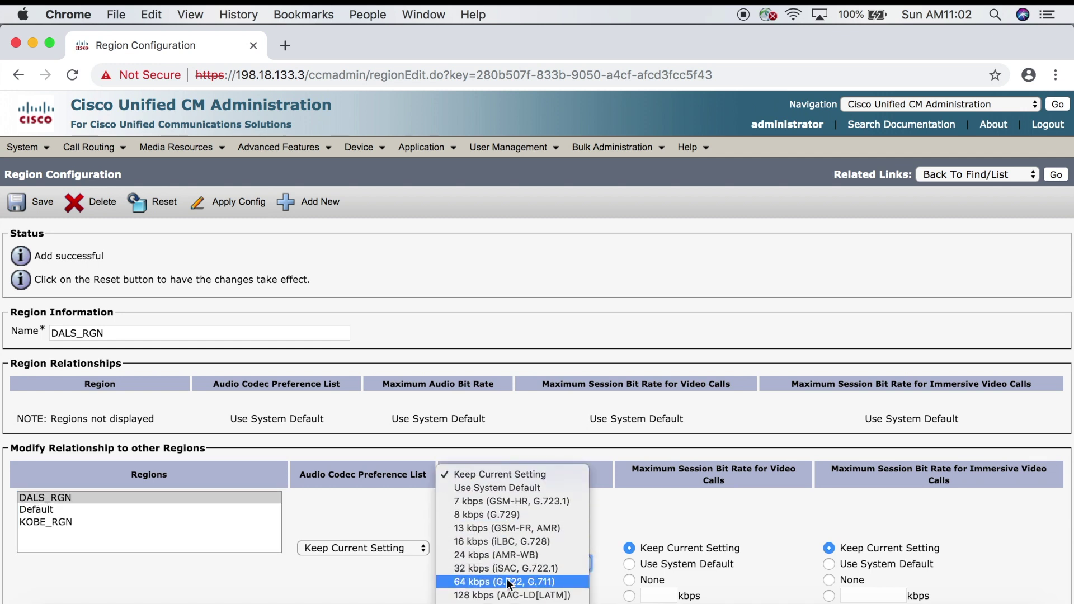
pyautogui.click(509, 582)
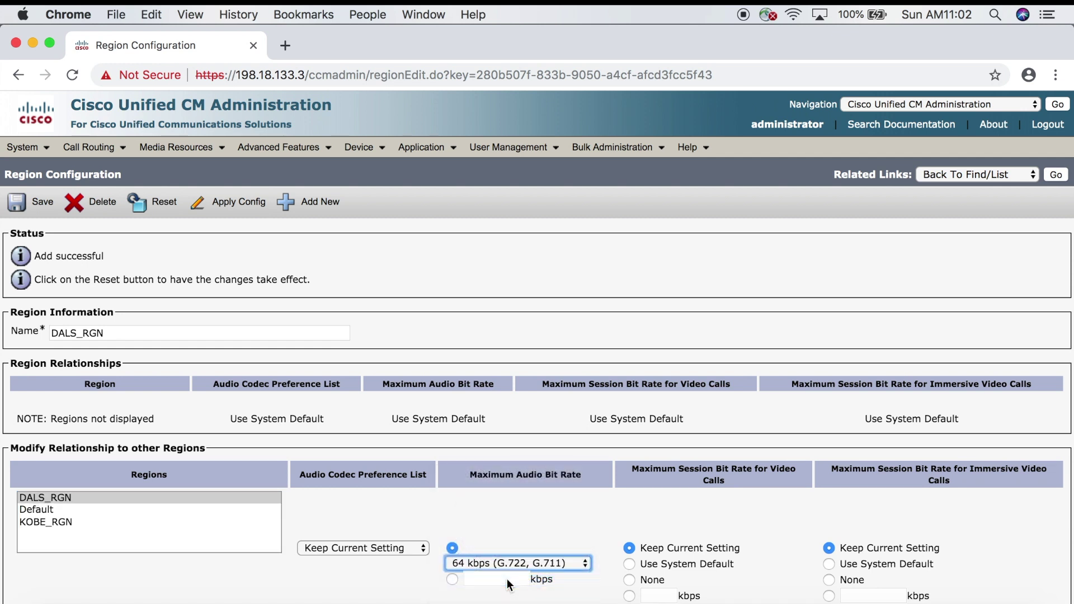
pyautogui.click(630, 596)
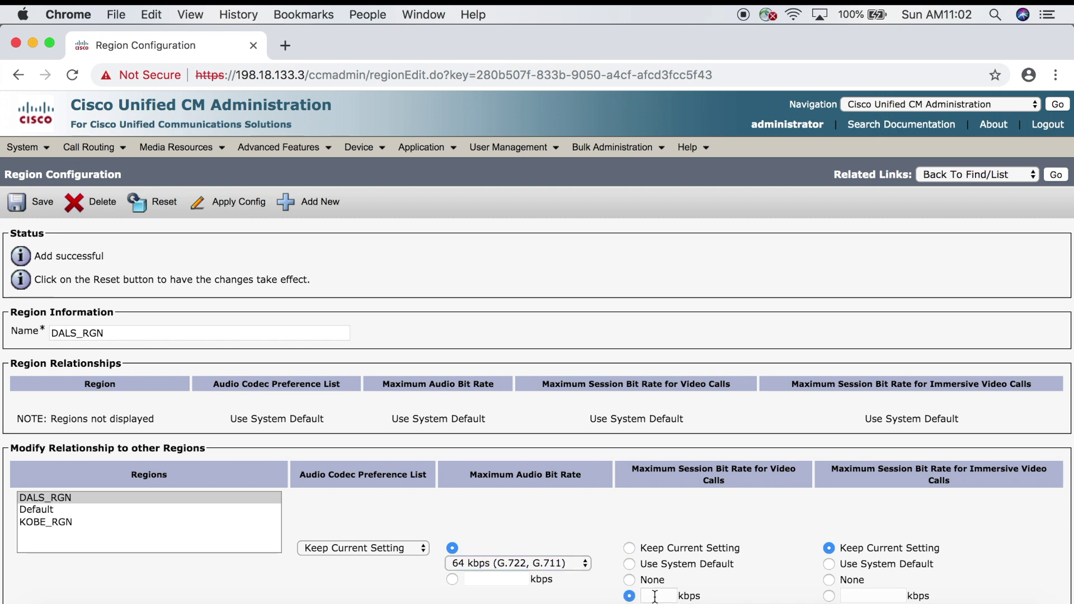
pyautogui.click(654, 596)
pyautogui.click(673, 569)
pyautogui.click(44, 206)
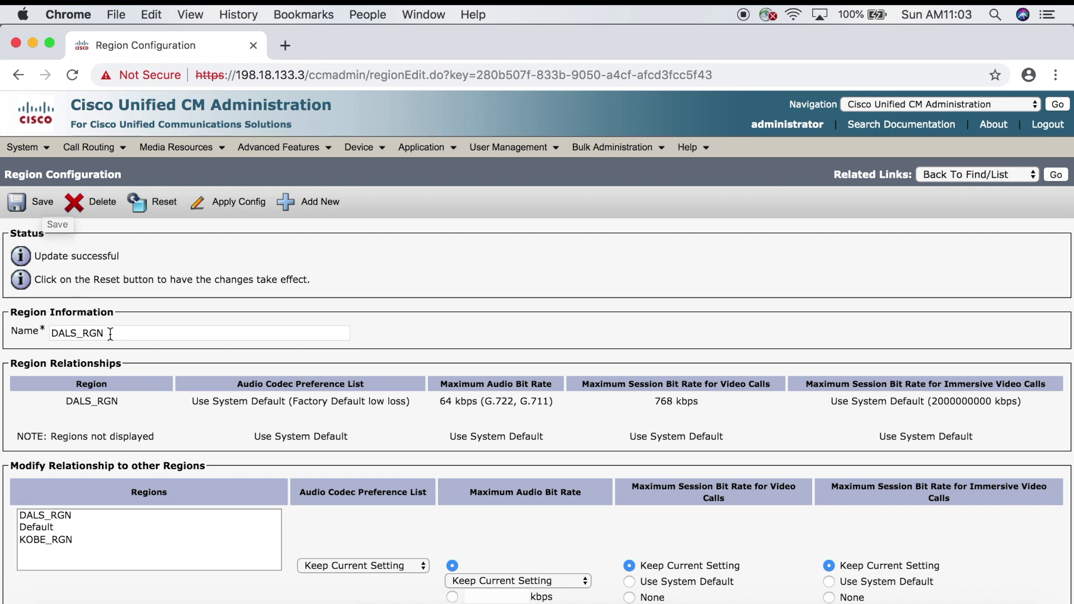
pyautogui.doubleClick(75, 332)
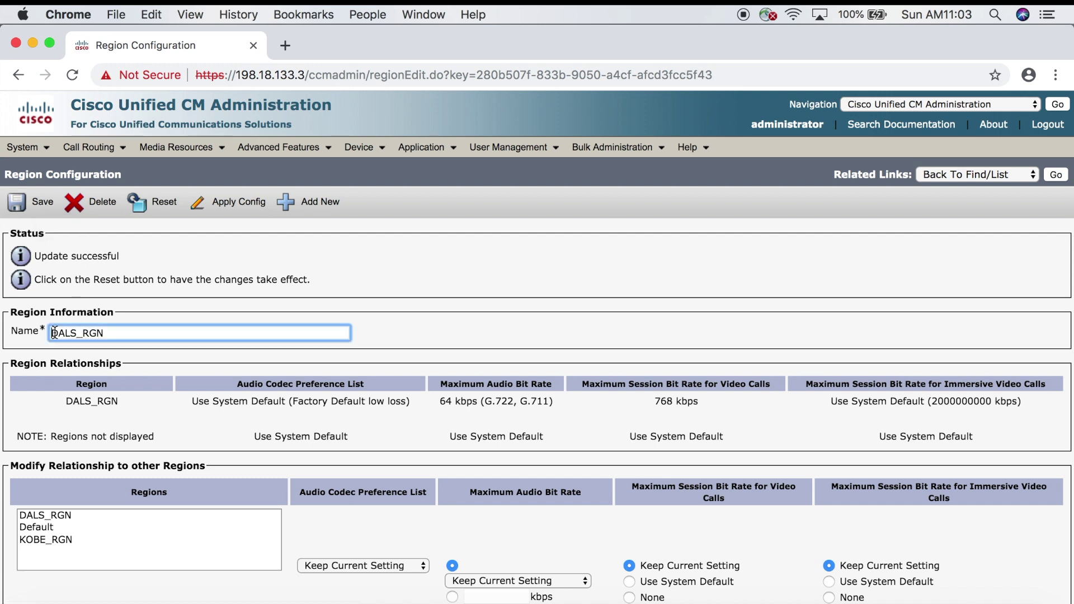
pyautogui.click(111, 333)
pyautogui.click(59, 539)
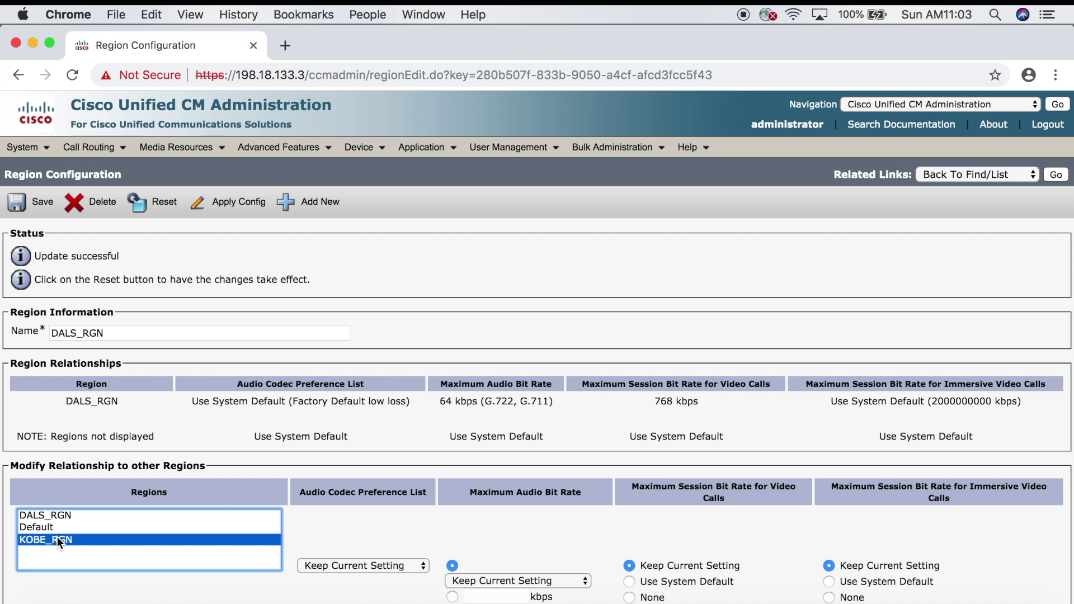
# Step: Save DALS_RGN–KOBE_RGN limits of 8 kbps (G.729) audio and 384 kbps video
pyautogui.click(546, 581)
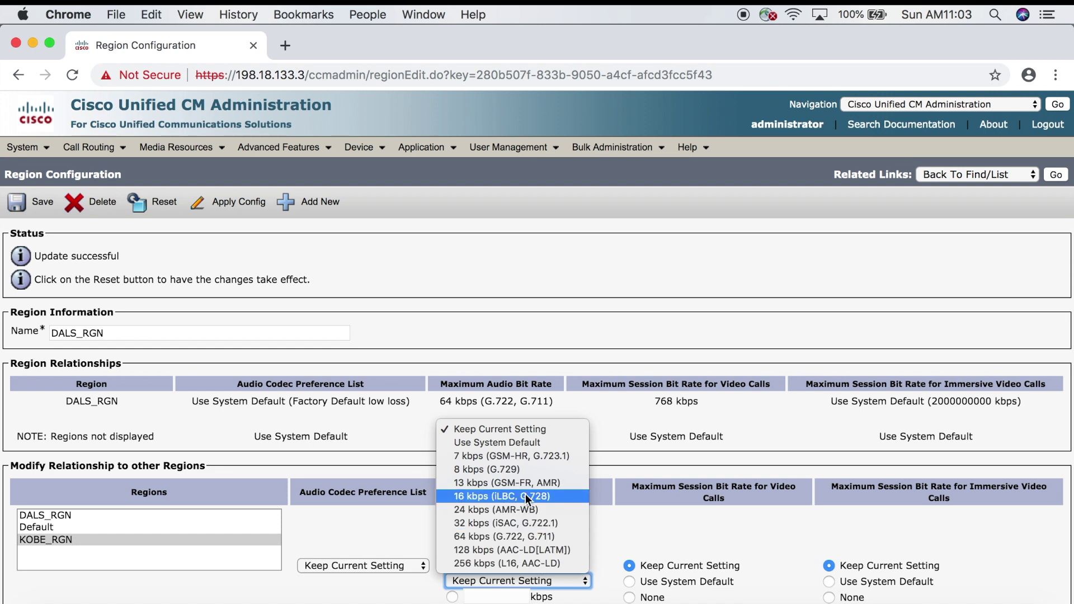
pyautogui.click(522, 471)
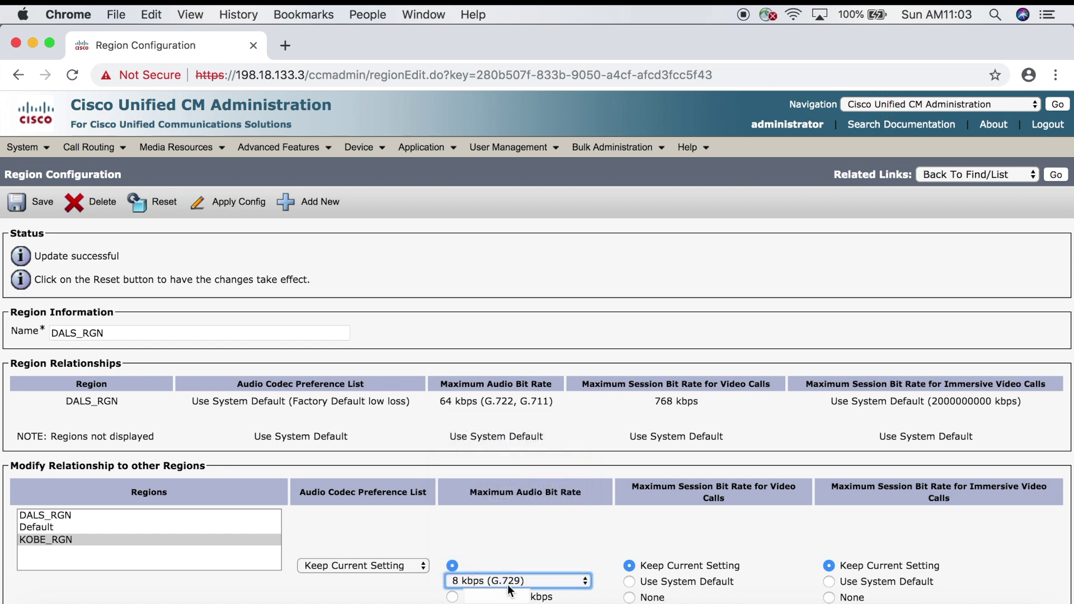
pyautogui.scroll(-2, 672, 558)
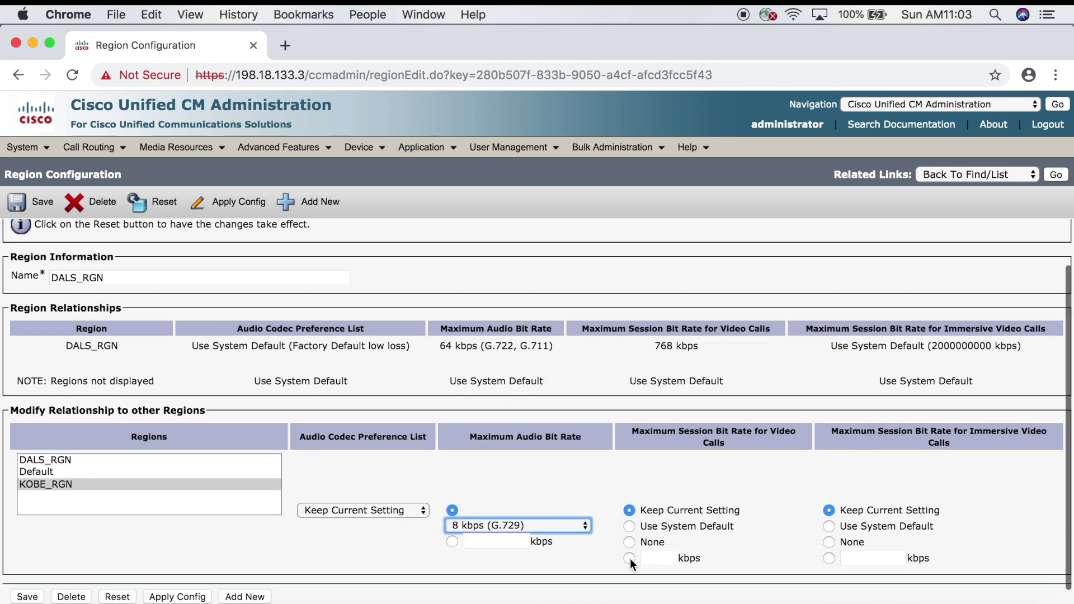
pyautogui.click(629, 558)
pyautogui.click(659, 558)
pyautogui.write('384')
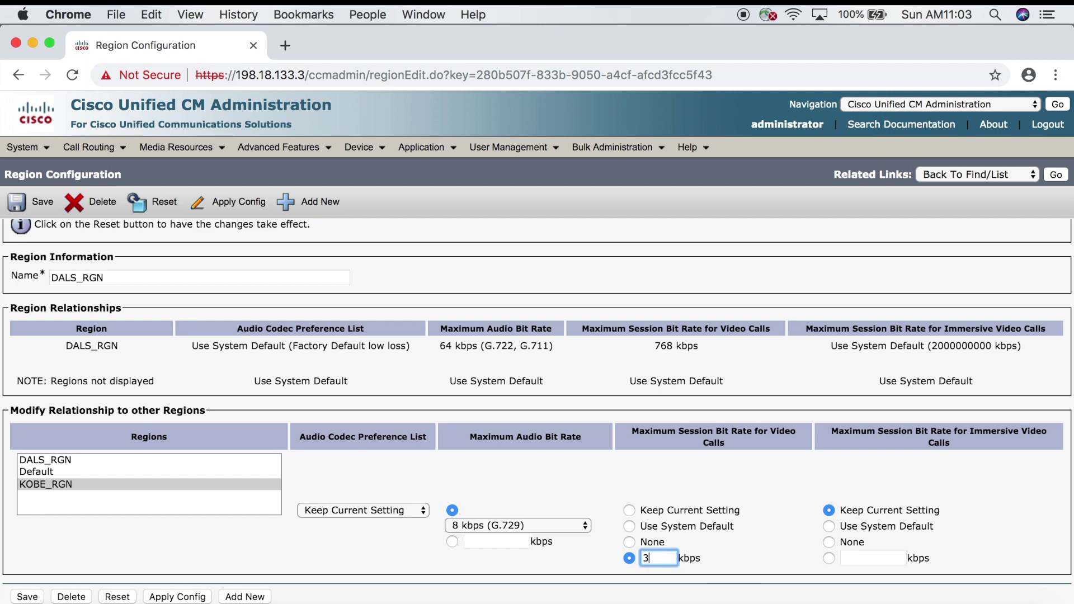
pyautogui.click(44, 203)
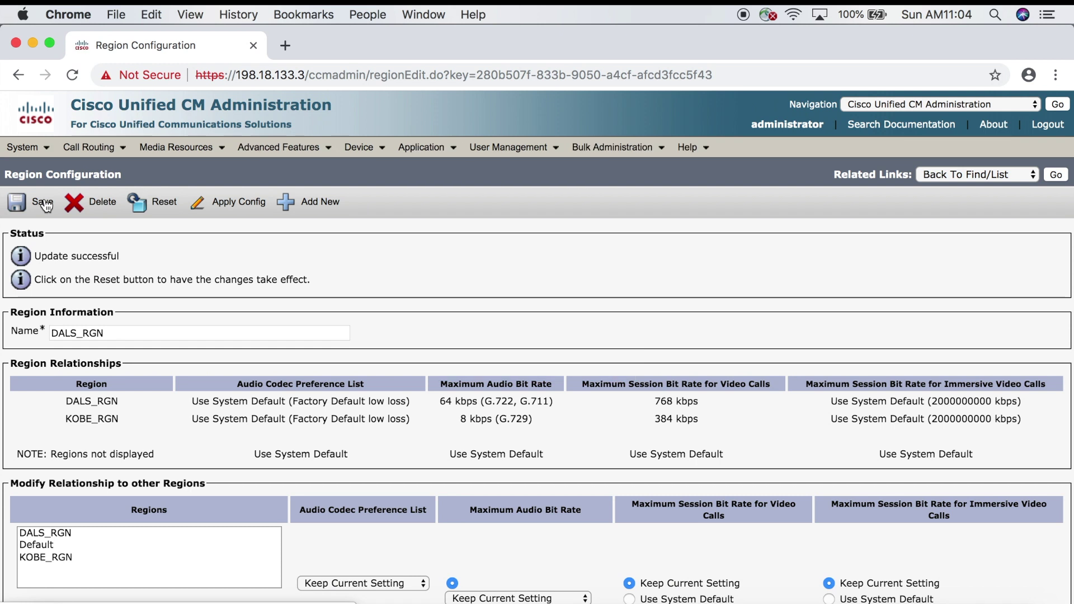
# Step: Highlight the DALS_RGN name and its intra-region bit rates in the Region Relationships table
pyautogui.scroll(-1, 139, 291)
pyautogui.click(96, 277)
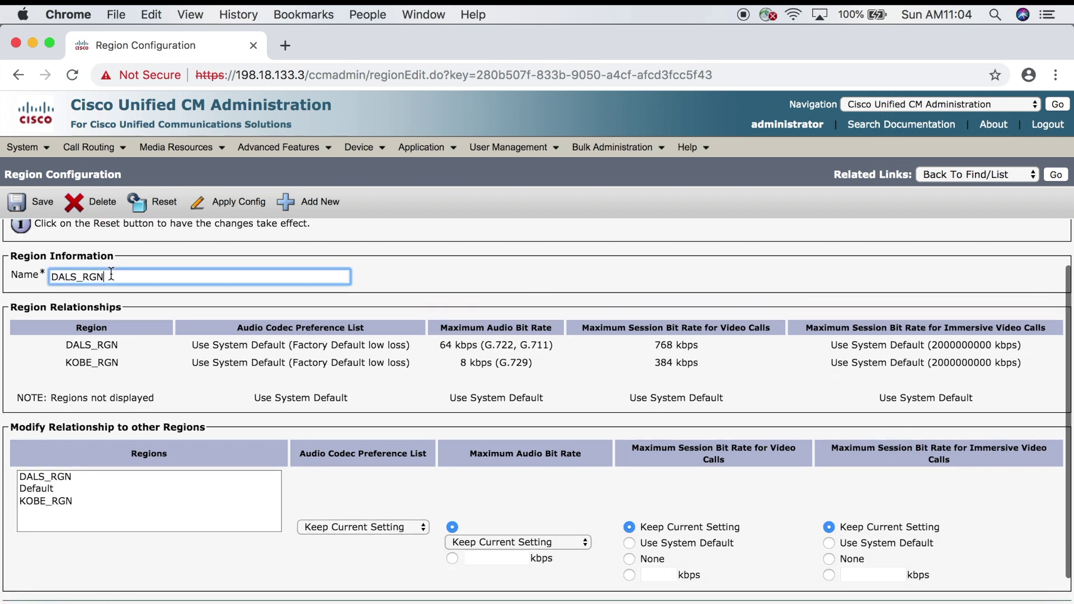
pyautogui.moveTo(54, 276); pyautogui.dragTo(109, 276)
pyautogui.moveTo(65, 345); pyautogui.dragTo(119, 345)
pyautogui.moveTo(440, 342); pyautogui.dragTo(703, 341)
pyautogui.click(328, 280)
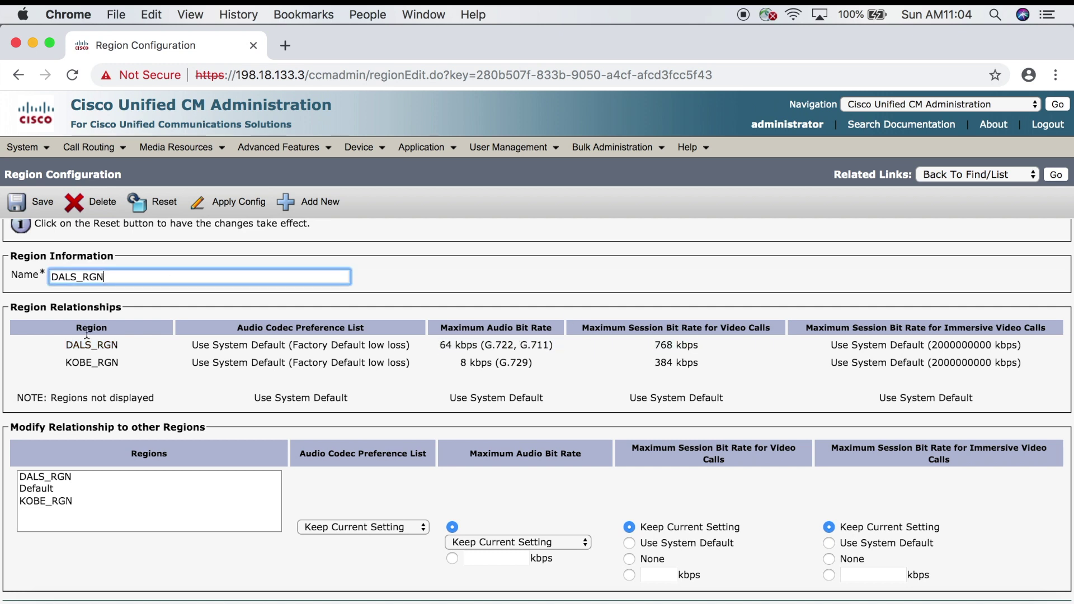
# Step: Highlight the KOBE_RGN row showing 8 kbps (G.729) audio and 384 kbps video
pyautogui.moveTo(65, 362); pyautogui.dragTo(123, 364)
pyautogui.moveTo(457, 363); pyautogui.dragTo(698, 365)
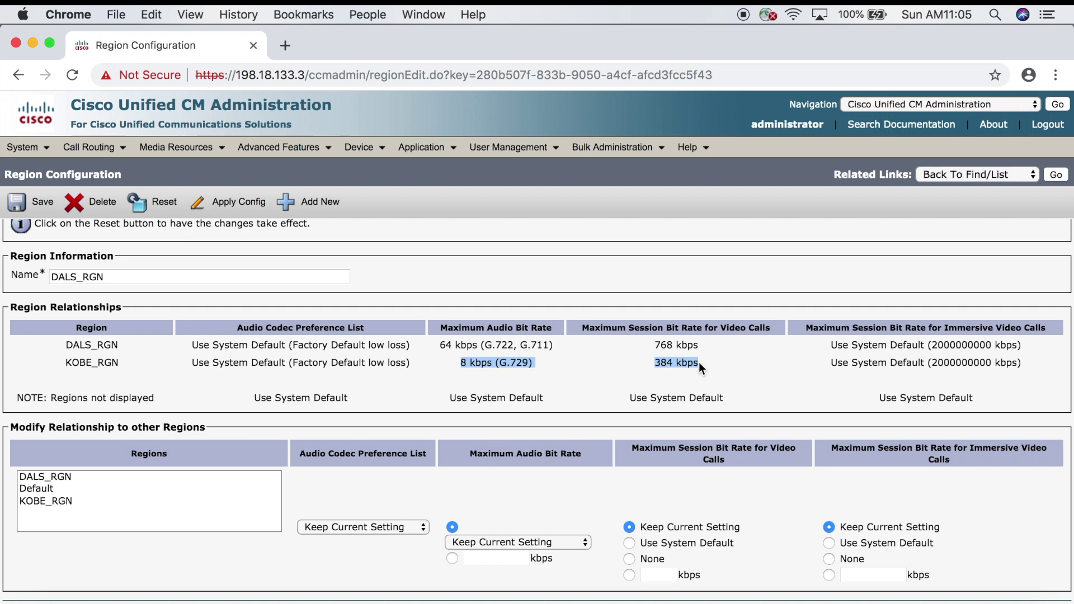
pyautogui.click(699, 363)
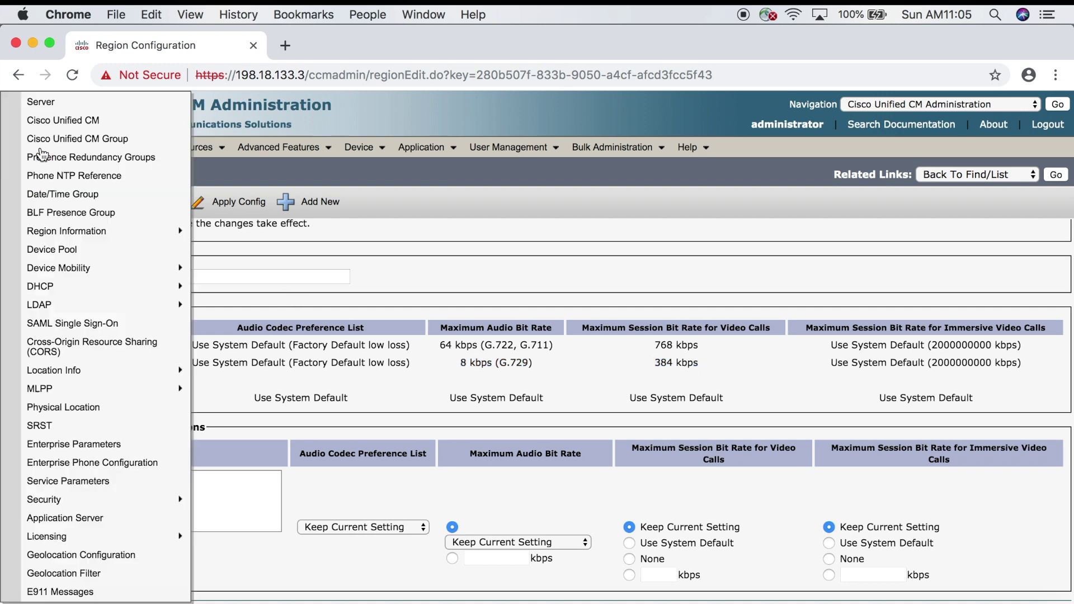
# Step: Start a new device pool named KOBE_DP
pyautogui.moveTo(27, 148)
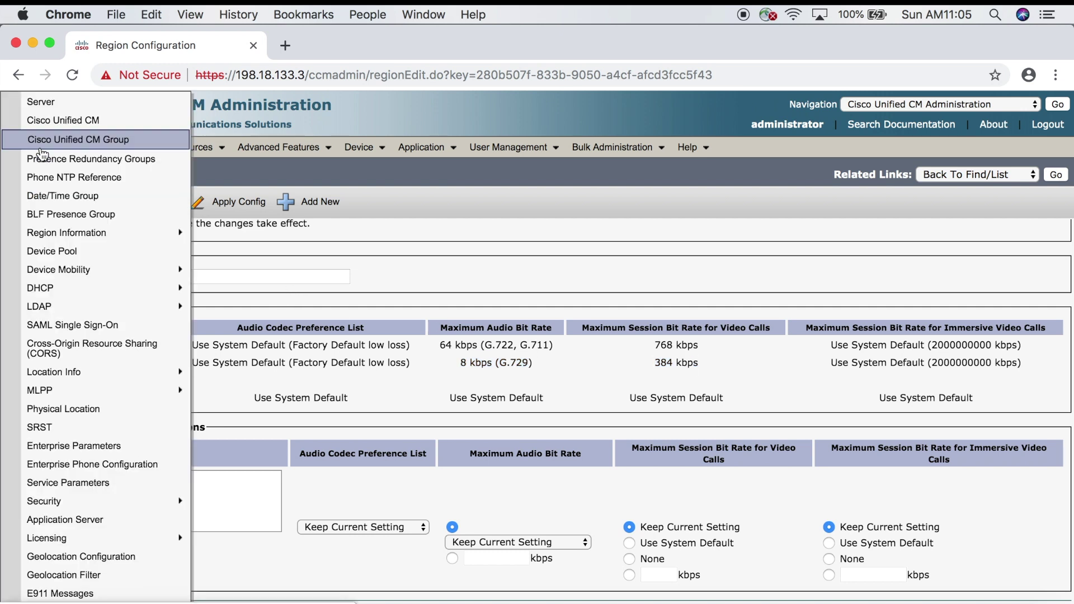
pyautogui.click(54, 253)
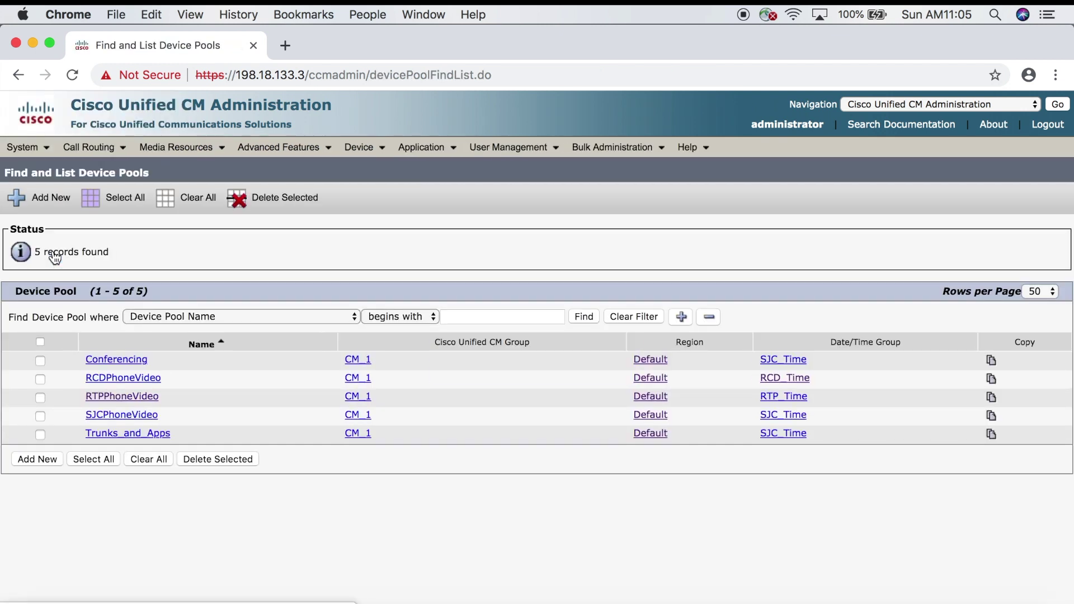
pyautogui.click(56, 198)
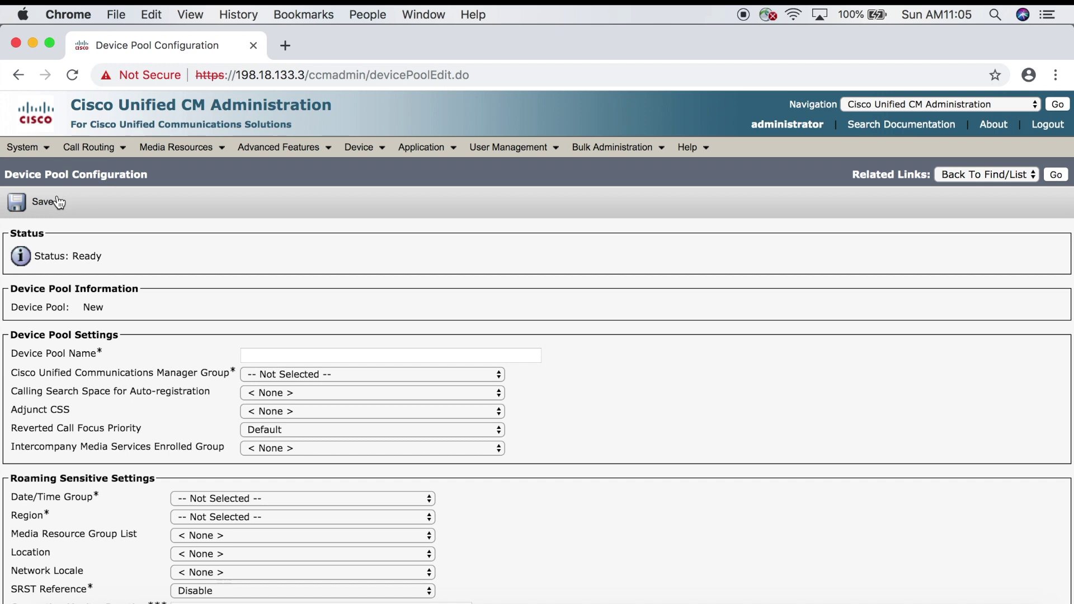
pyautogui.click(270, 352)
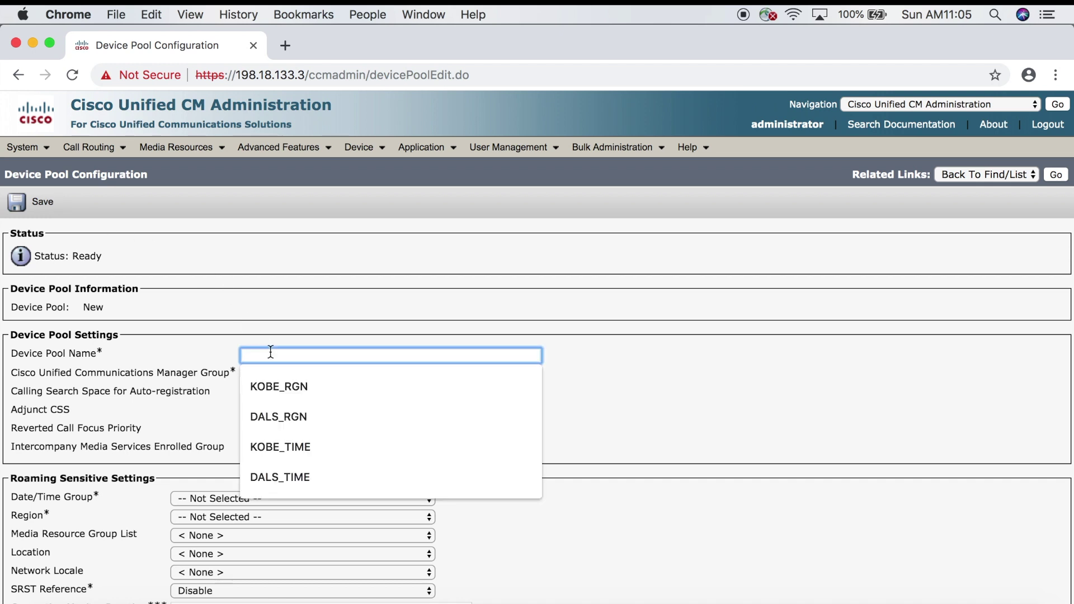
pyautogui.write('KOBE_')
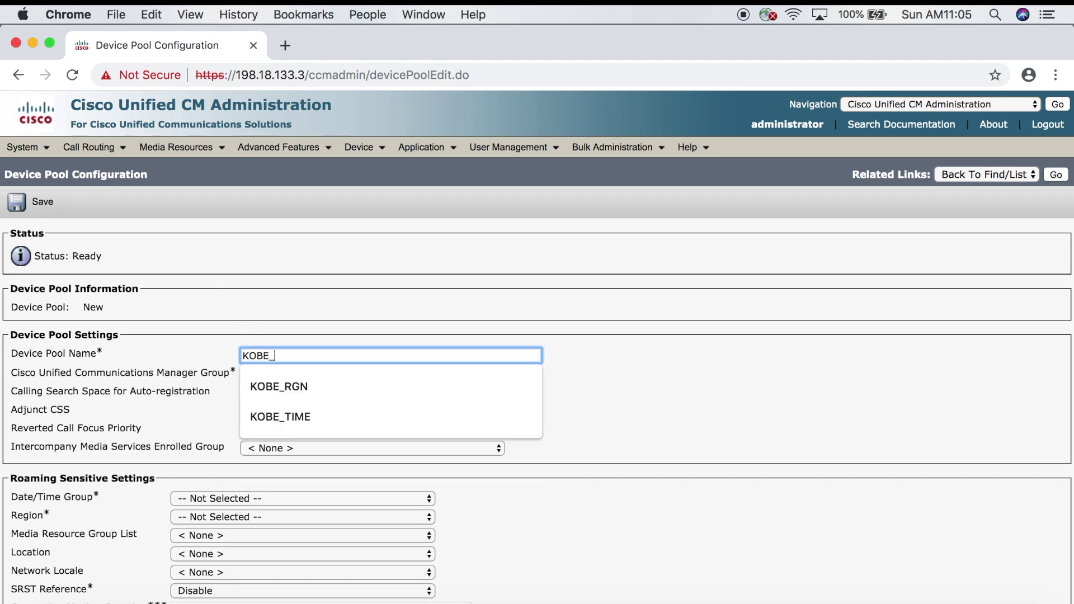
pyautogui.write('DP')
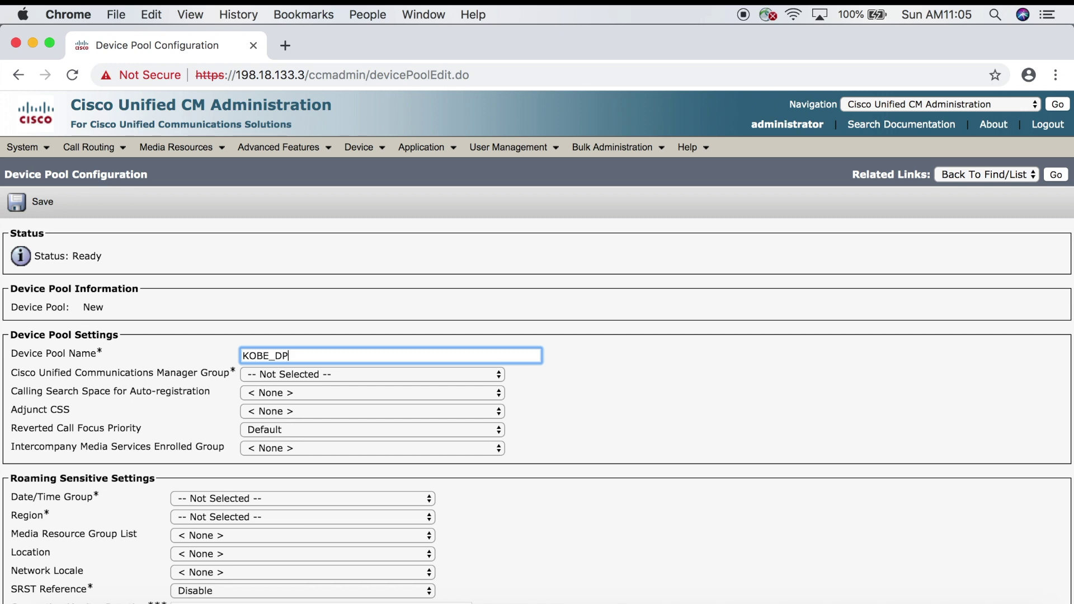
# Step: Assign KOBE_DP group CM_1, date/time group KOBE_TIME and region KOBE_RGN, then save
pyautogui.click(357, 380)
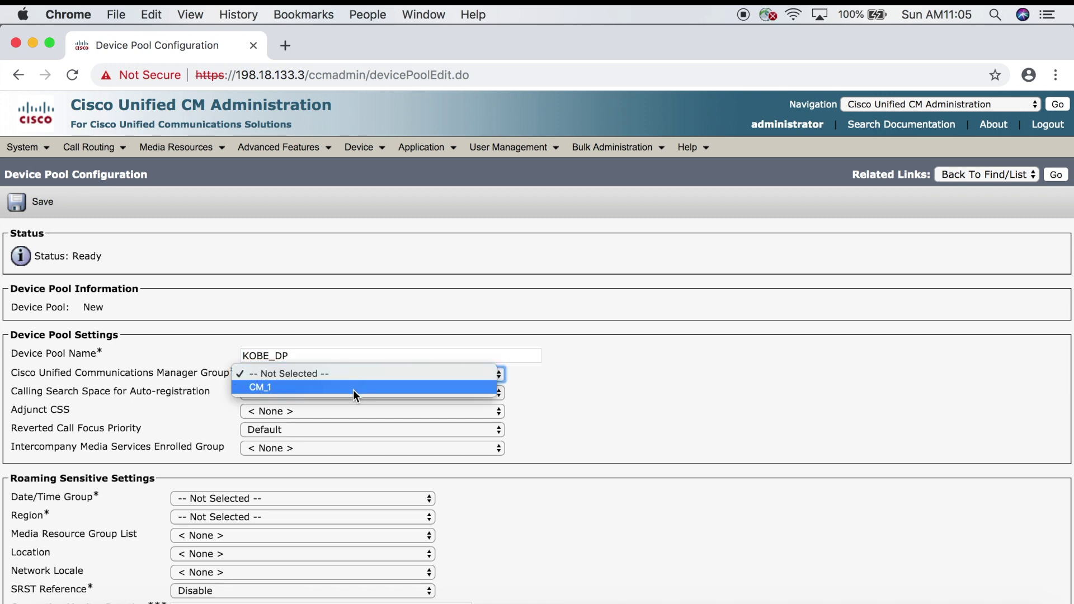
pyautogui.click(354, 390)
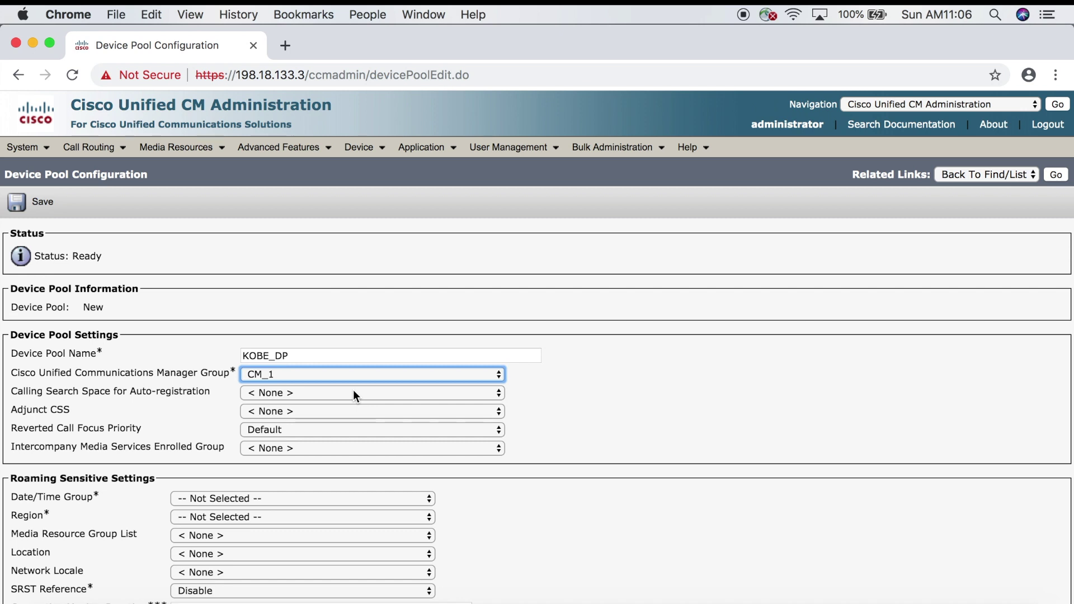
pyautogui.scroll(-3, 351, 400)
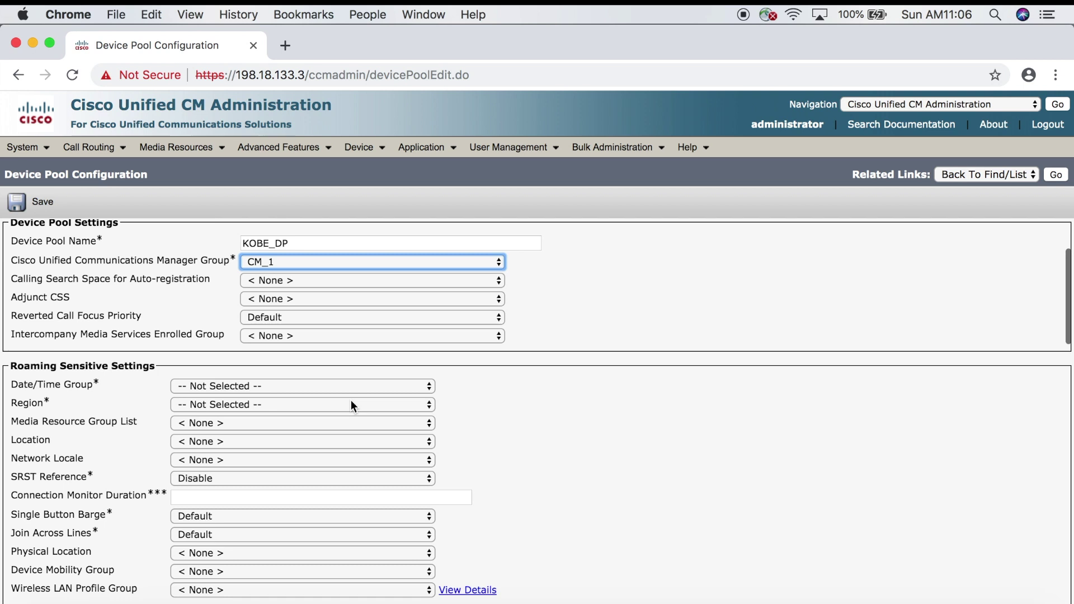
pyautogui.click(294, 386)
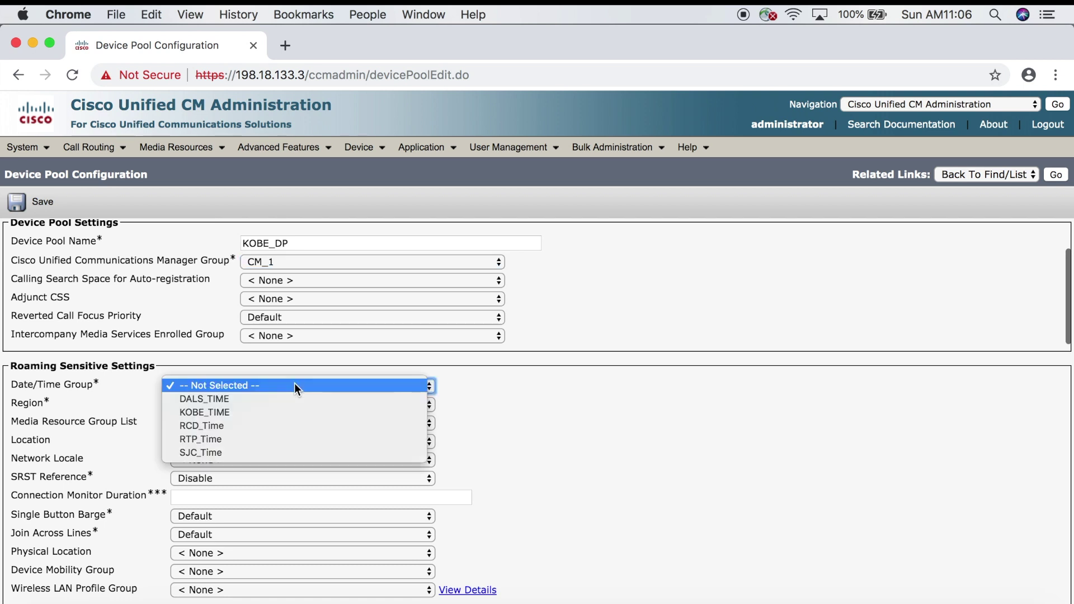
pyautogui.click(258, 412)
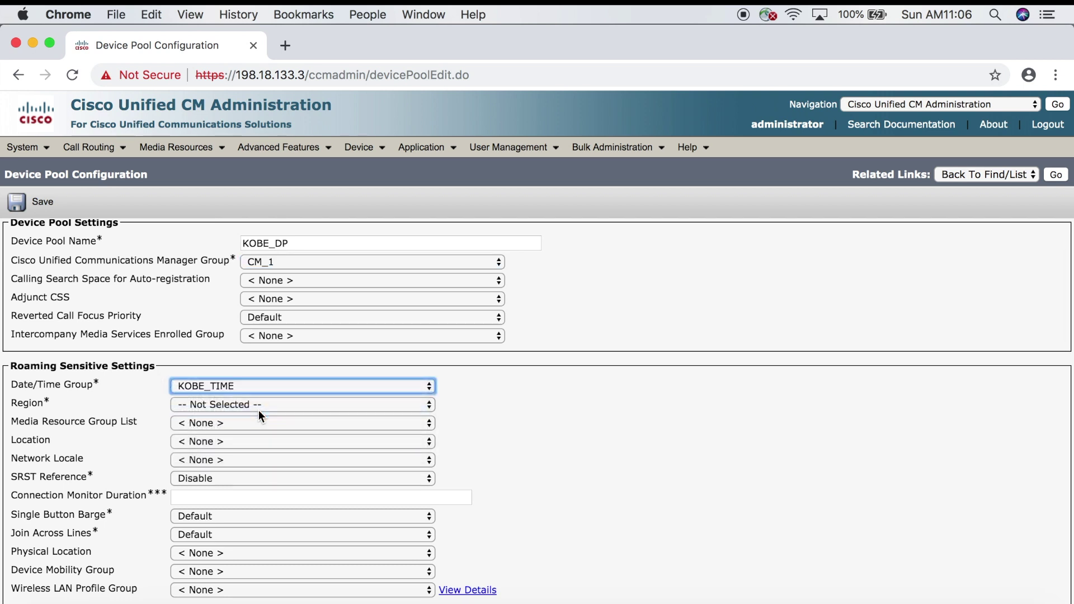
pyautogui.click(267, 401)
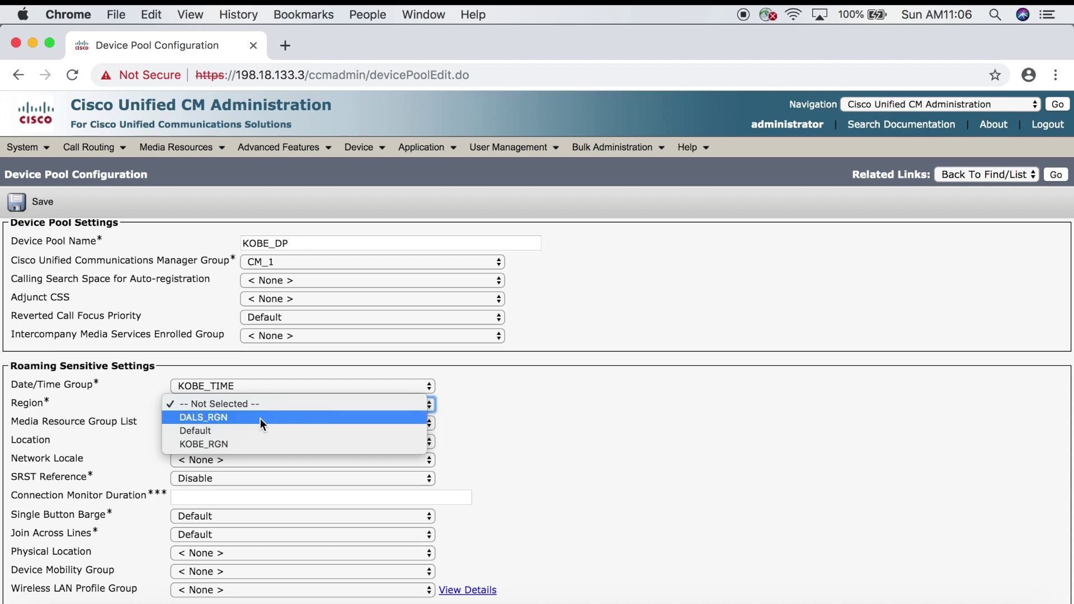
pyautogui.click(255, 443)
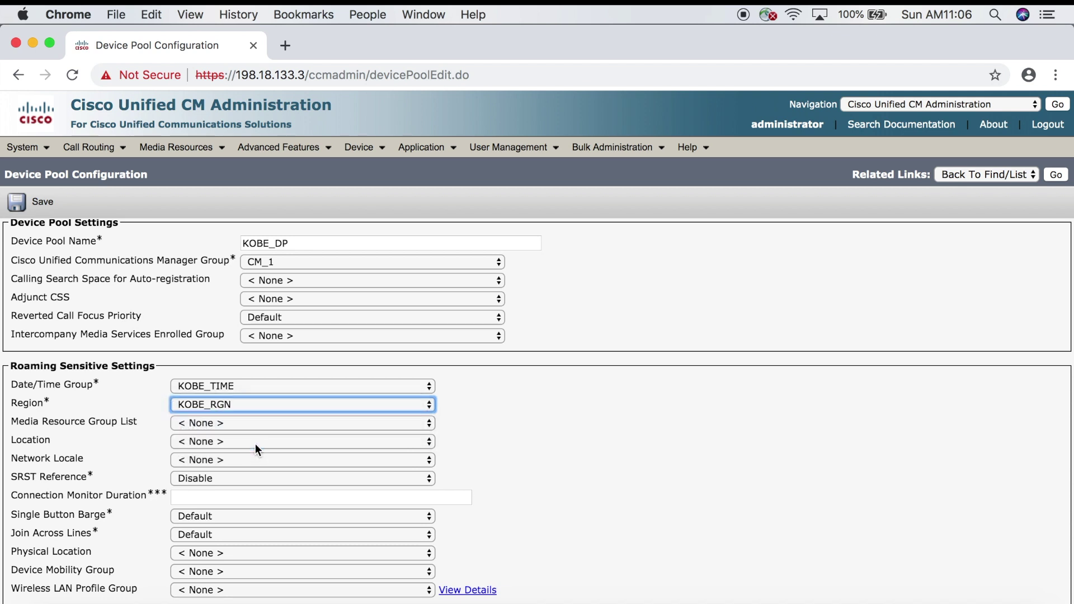
pyautogui.click(40, 205)
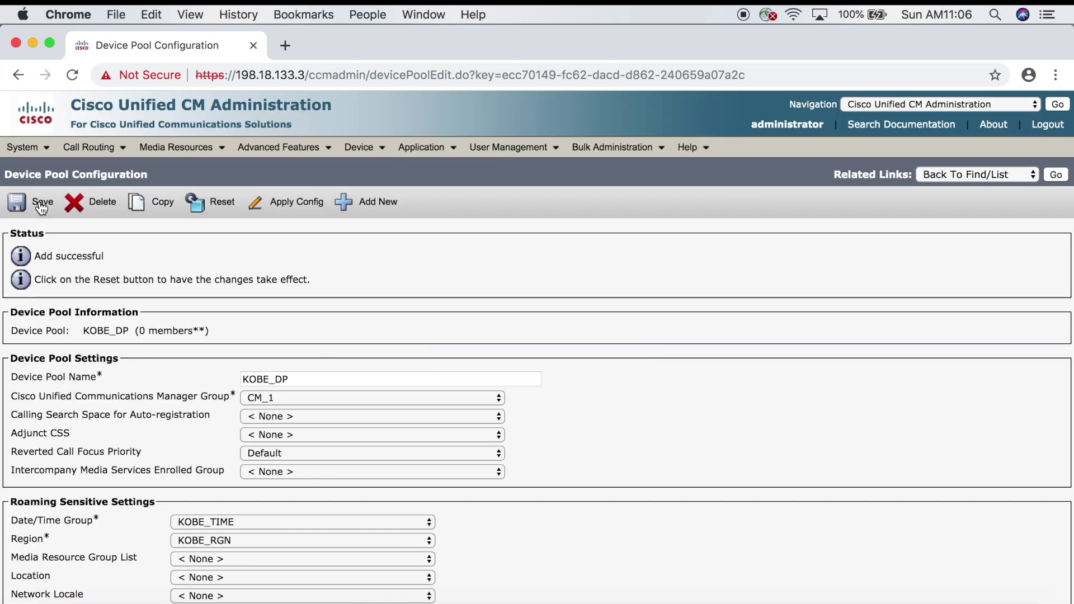
# Step: Start another new device pool named DALS_DP
pyautogui.click(364, 204)
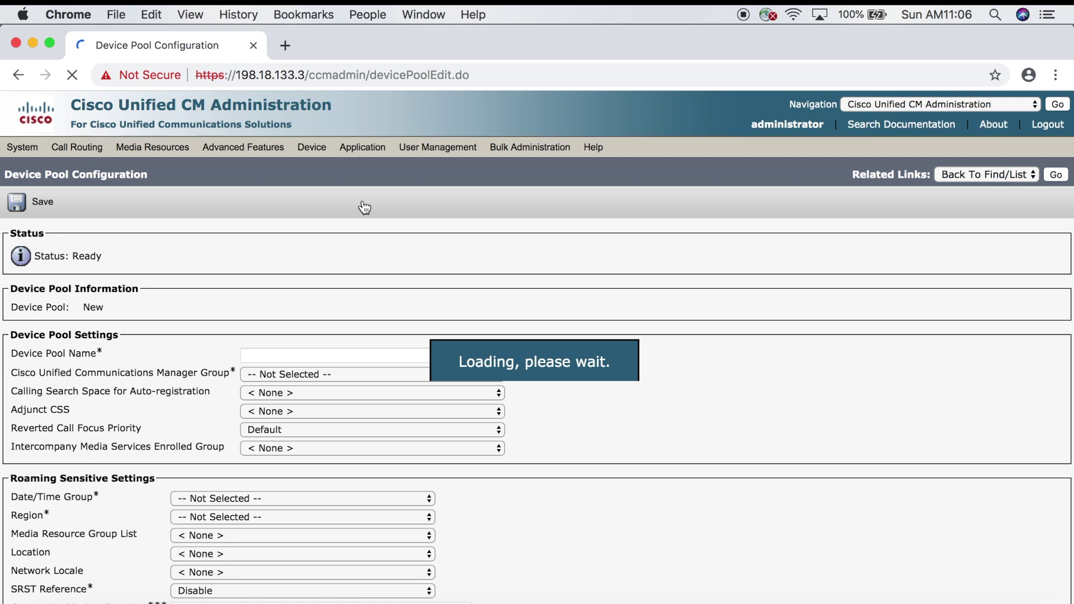
pyautogui.click(321, 351)
pyautogui.write('DALS_')
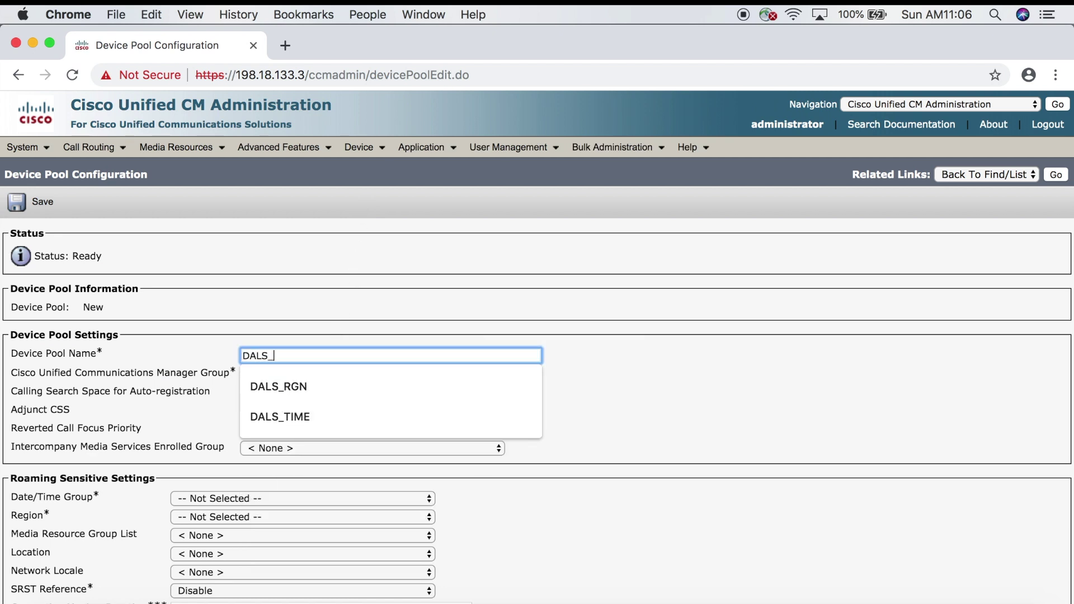
pyautogui.write('DP')
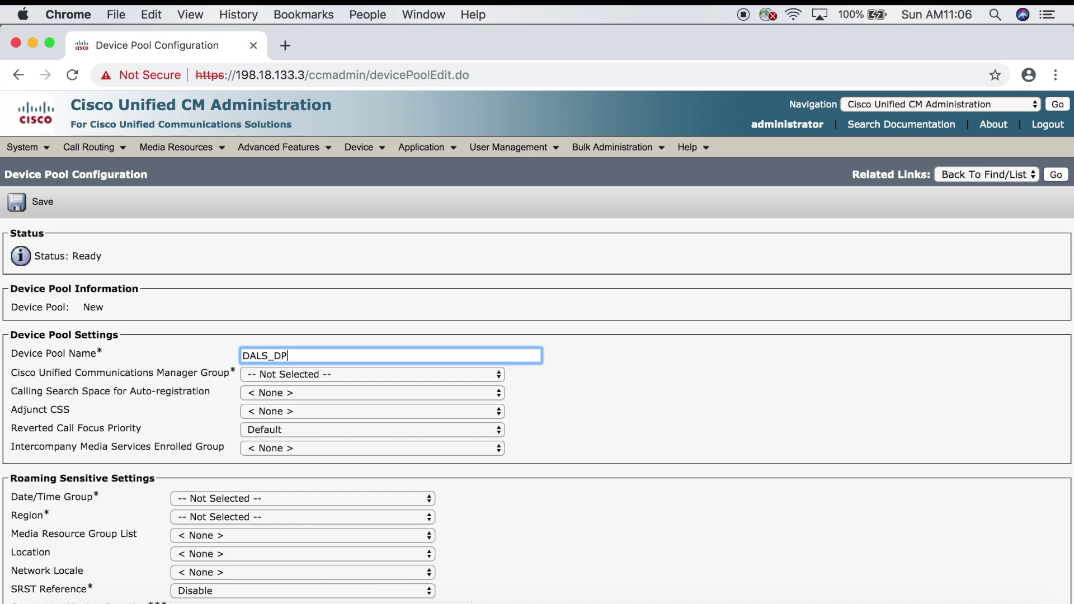
# Step: Assign DALS_DP group CM_1, date/time group DALS_TIME and region DALS_RGN, then save
pyautogui.click(321, 375)
pyautogui.click(317, 387)
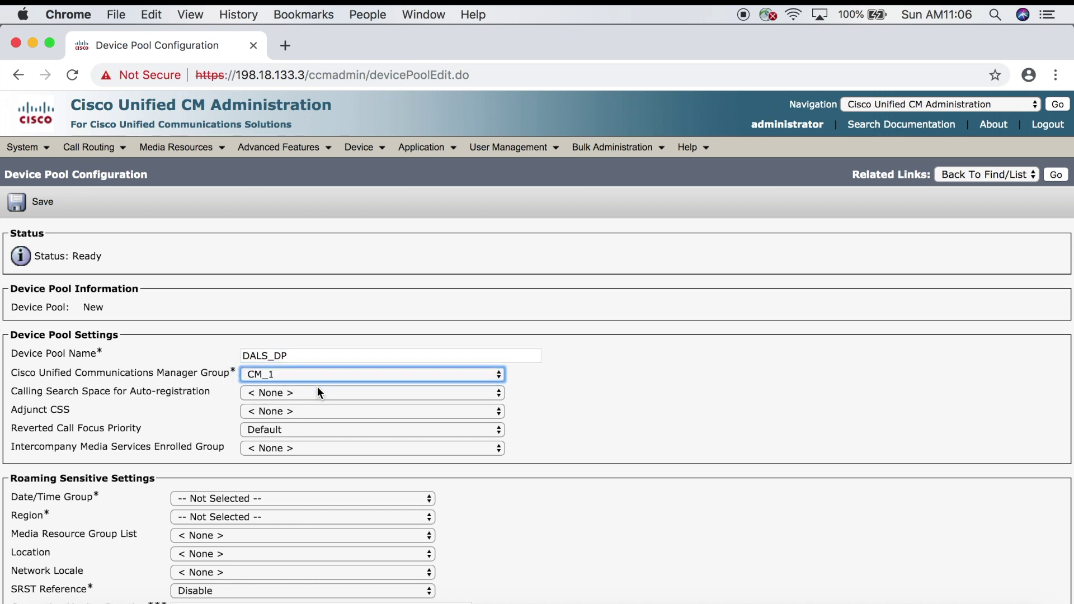
pyautogui.scroll(-4, 317, 387)
pyautogui.click(294, 388)
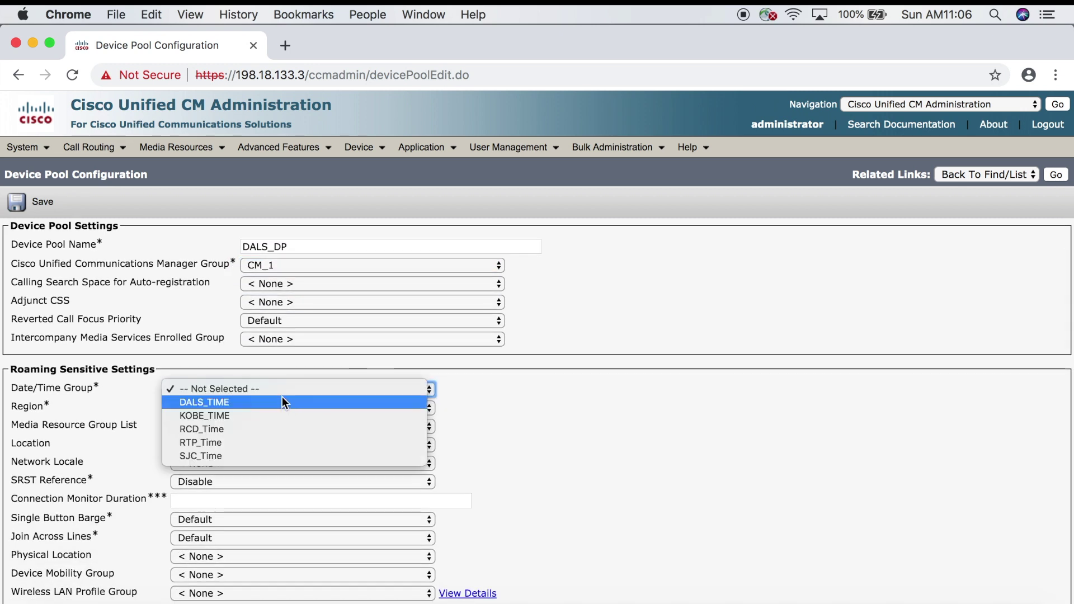
pyautogui.click(278, 401)
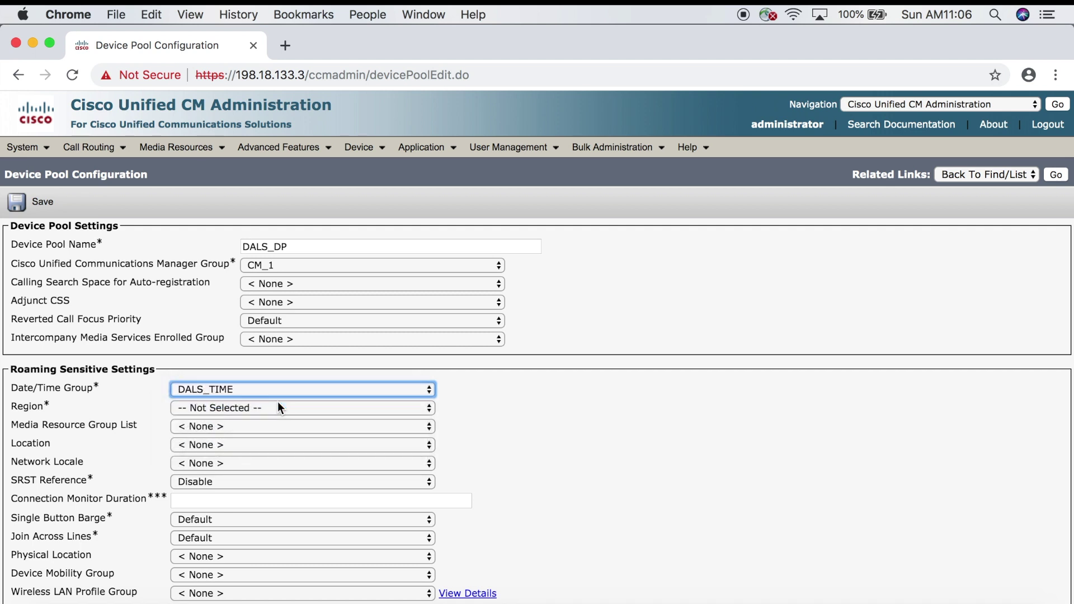
pyautogui.click(277, 407)
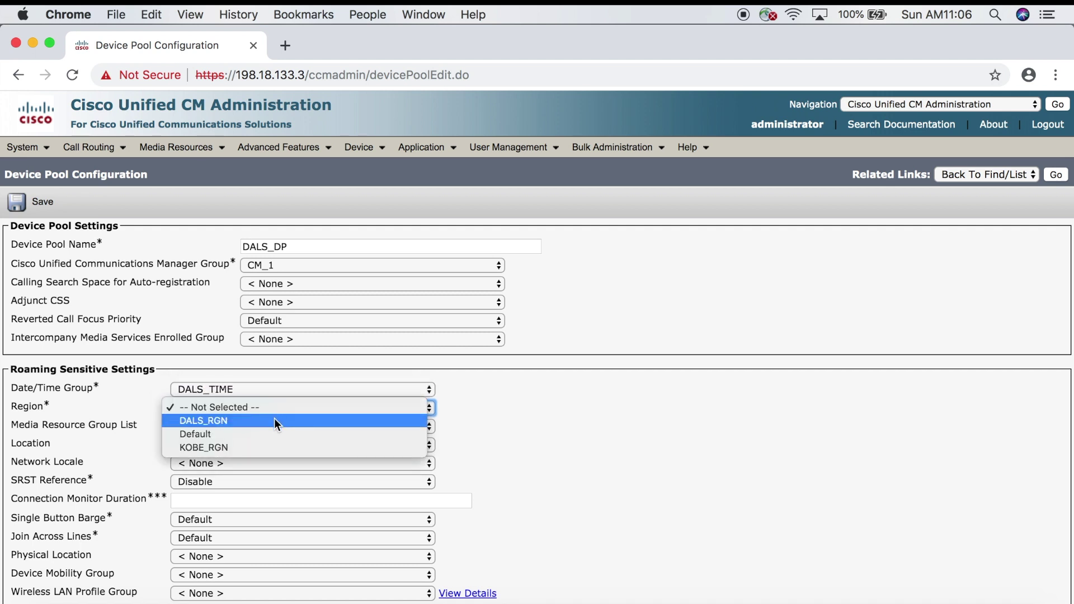
pyautogui.click(273, 421)
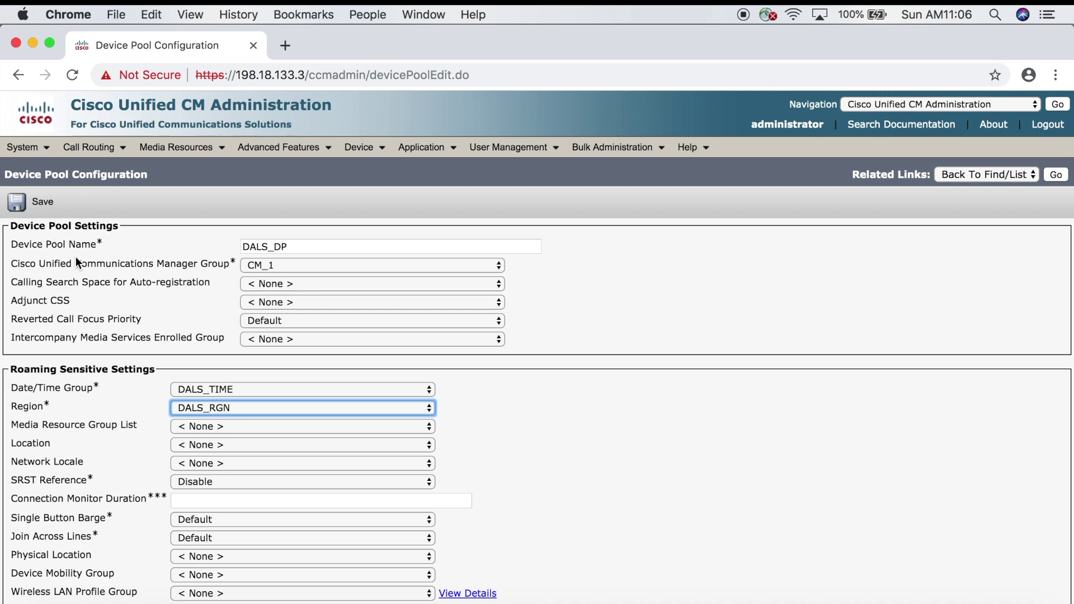
pyautogui.click(47, 207)
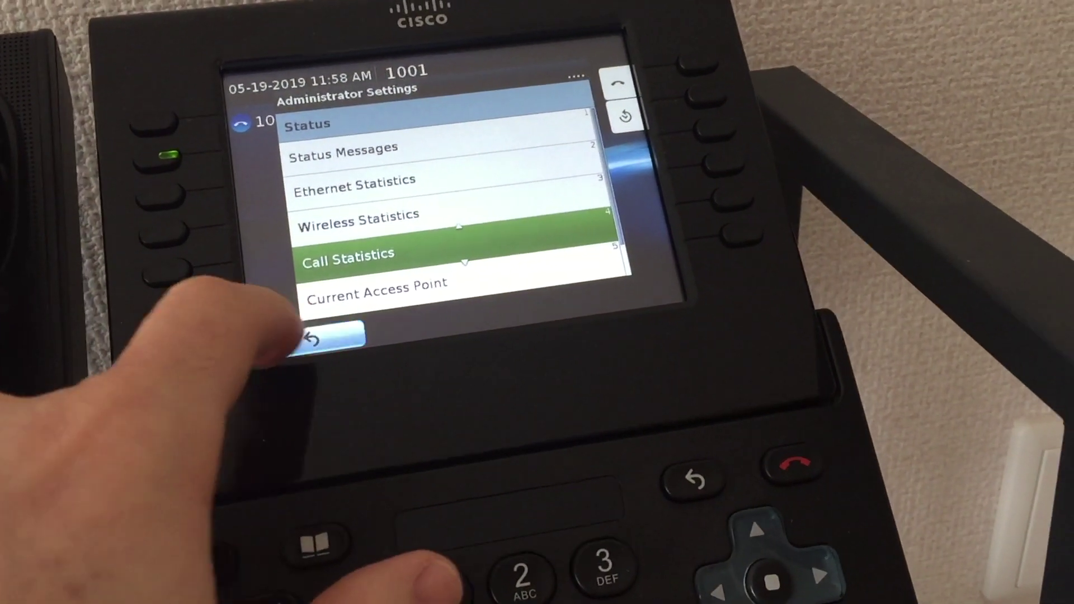
# Step: Go back out of the phone's Status submenu
pyautogui.click(381, 316)
# Step: Dial another extension, then view Administrator Settings > Status > Call Statistics showing G.729 codecs
pyautogui.click(358, 342)
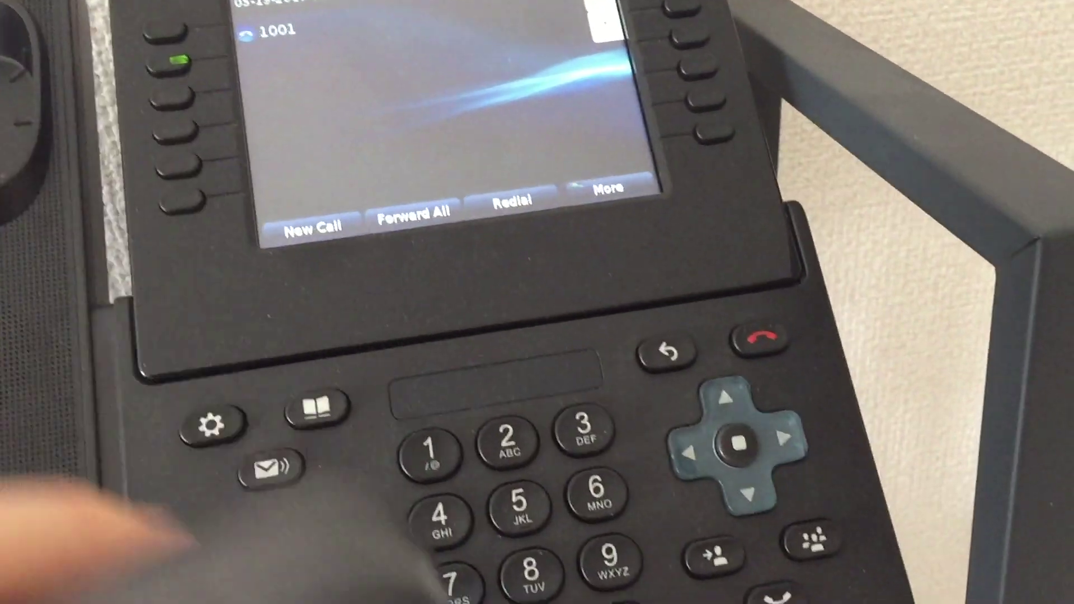
pyautogui.click(506, 439)
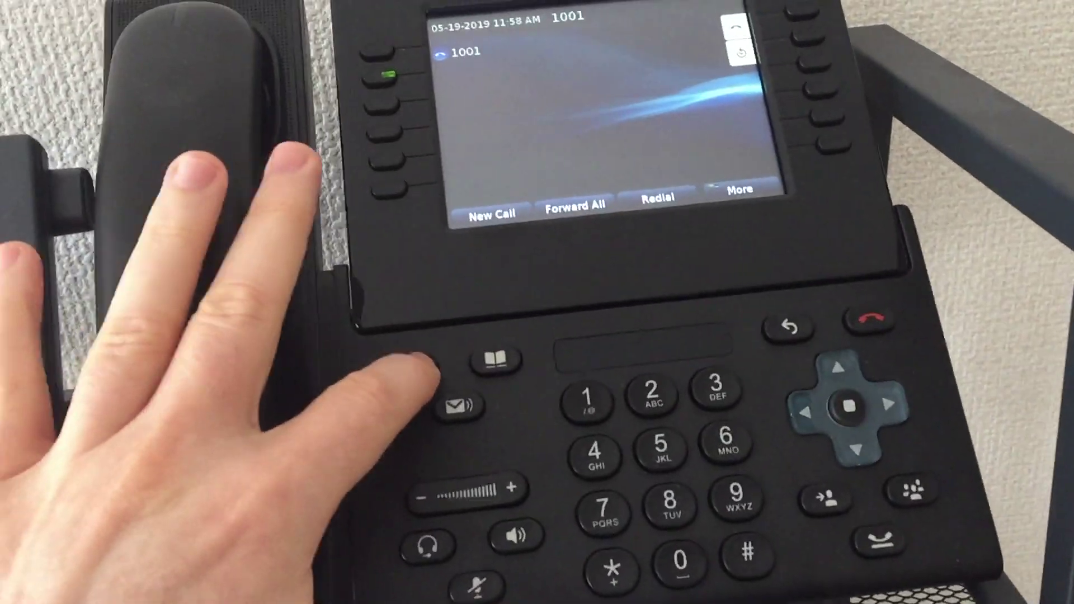
pyautogui.click(448, 344)
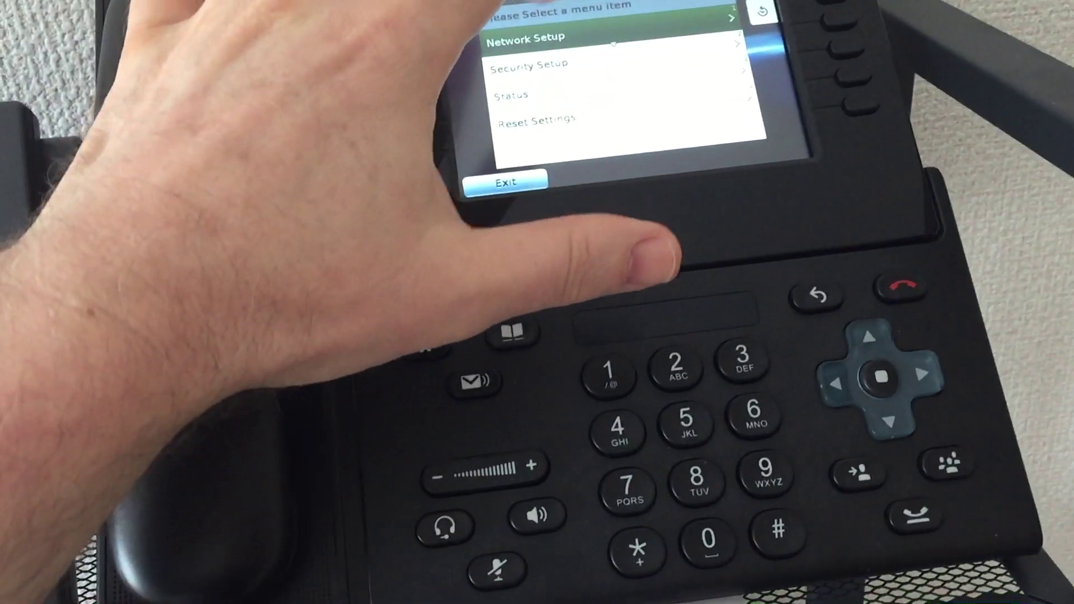
pyautogui.click(554, 95)
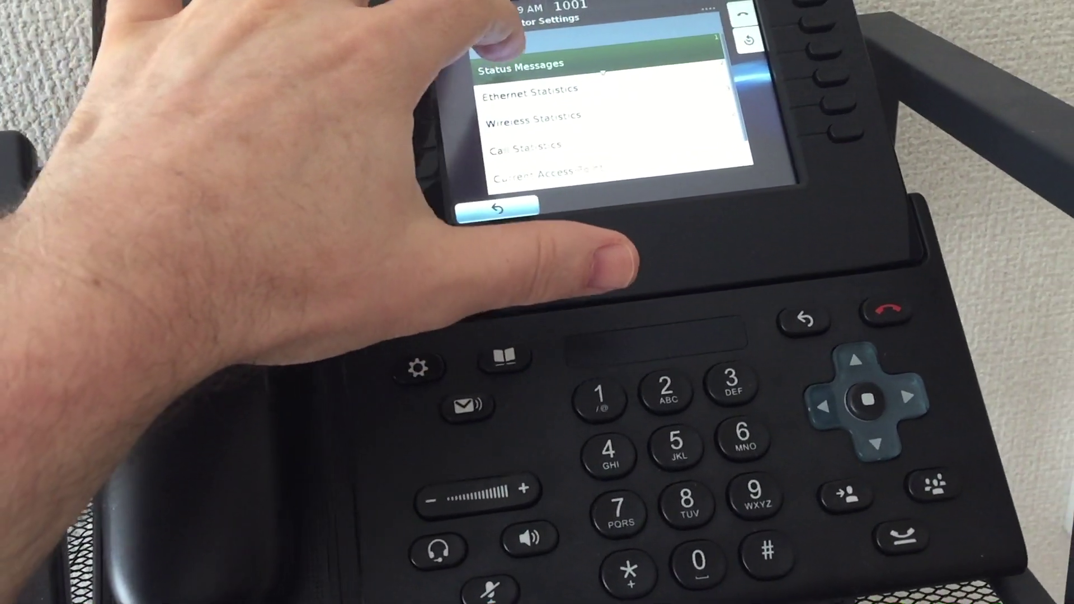
pyautogui.click(551, 147)
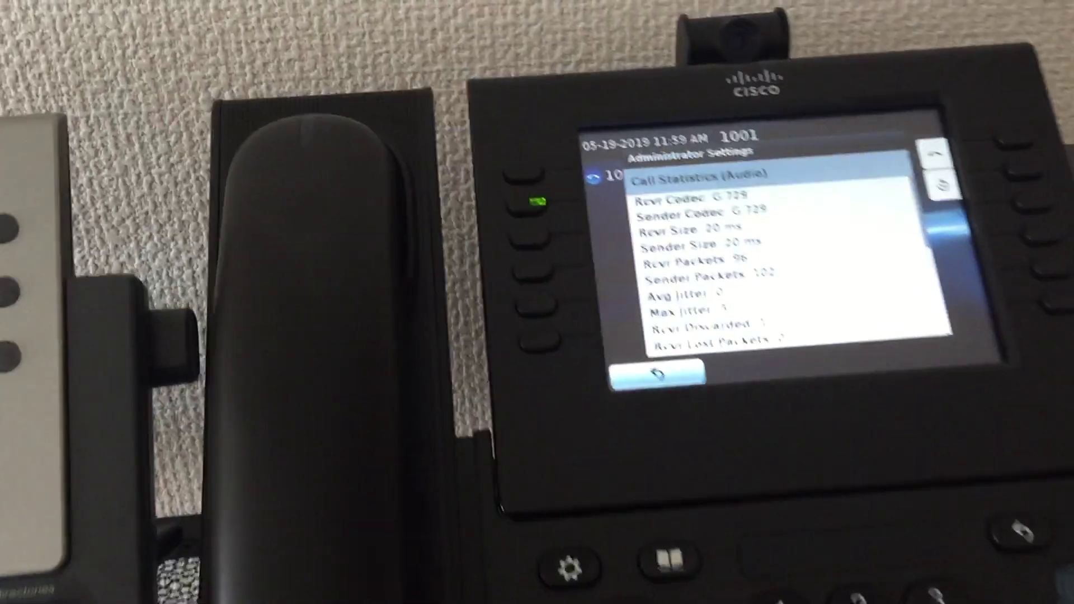